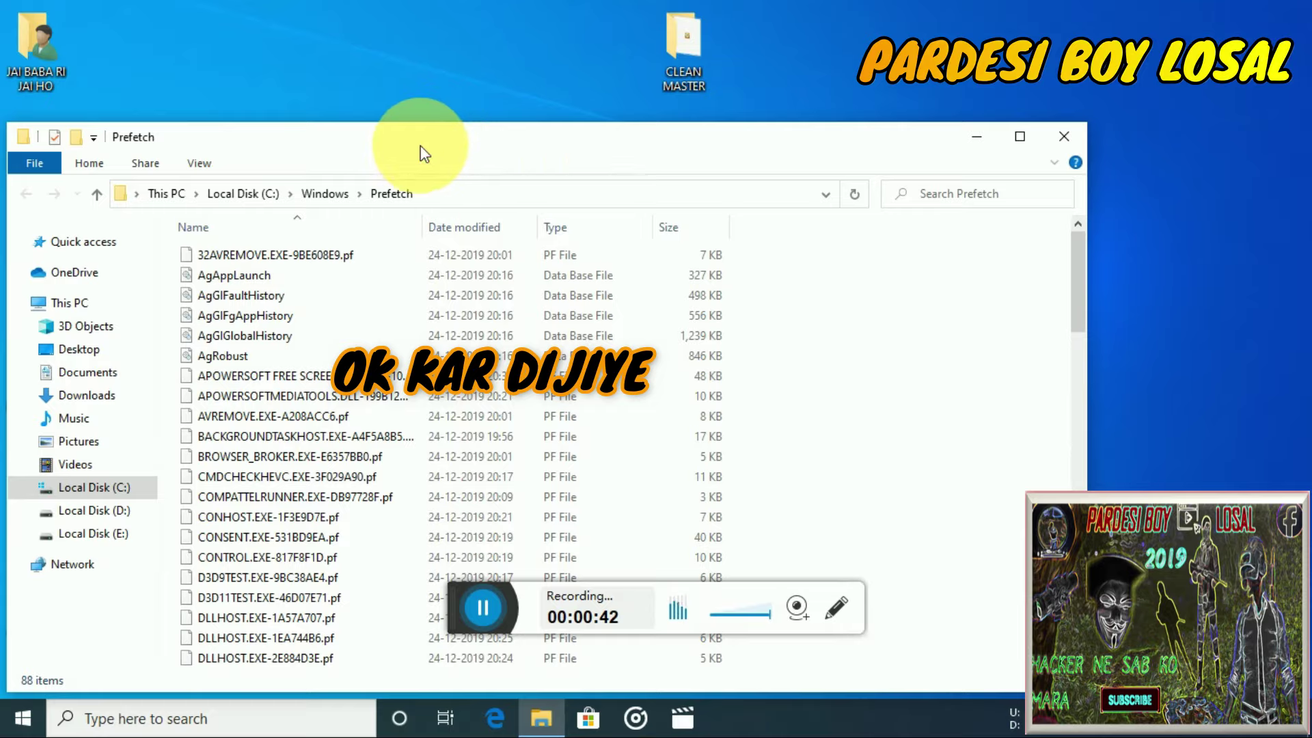
# Permanently delete all files in the Windows Prefetch folder and close its window.
pyautogui.moveTo(883, 157); pyautogui.dragTo(562, 573)
pyautogui.scroll(-5, 699, 366)
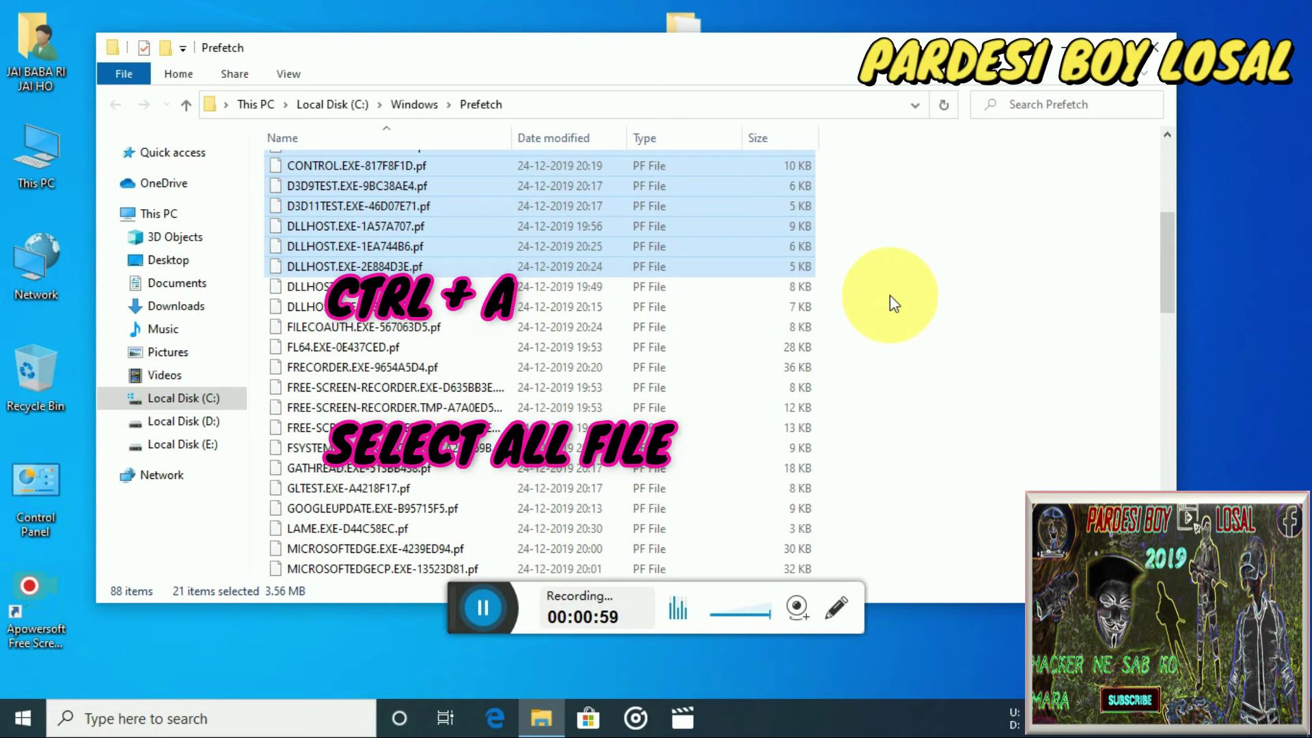
pyautogui.hotkey('ctrl', 'a')
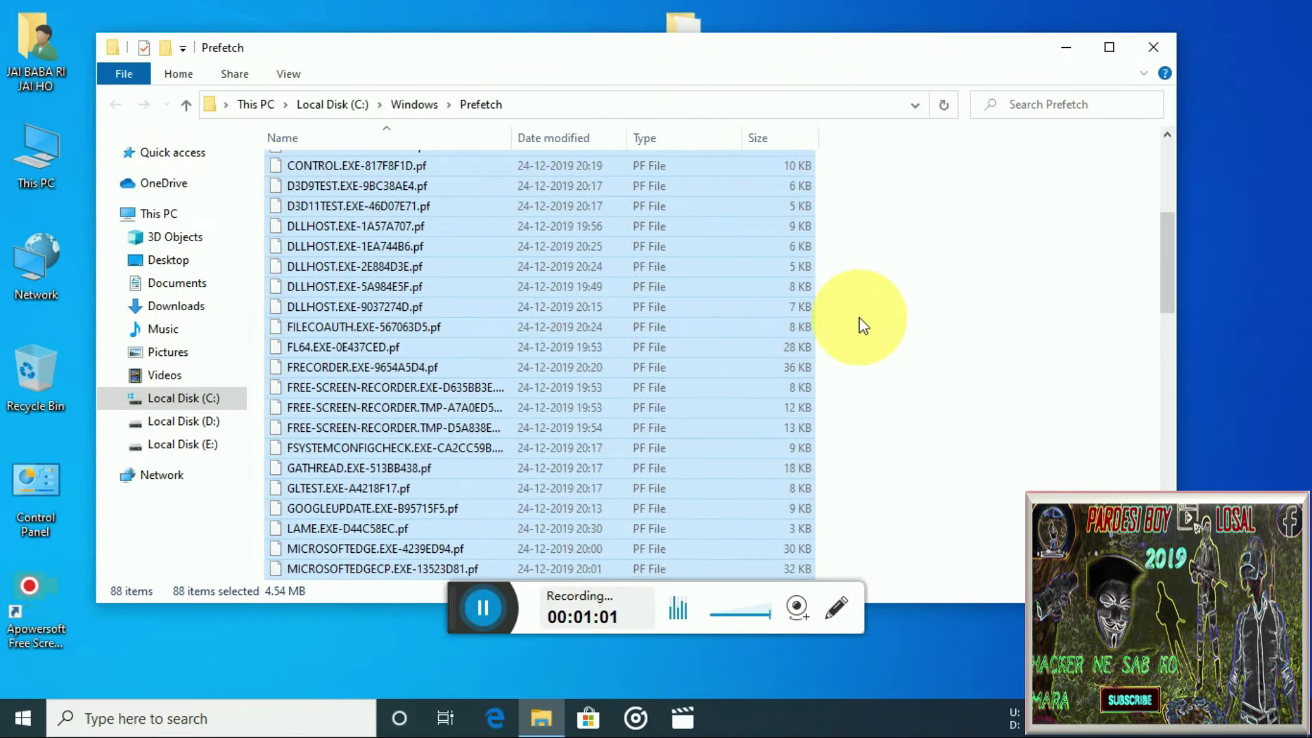
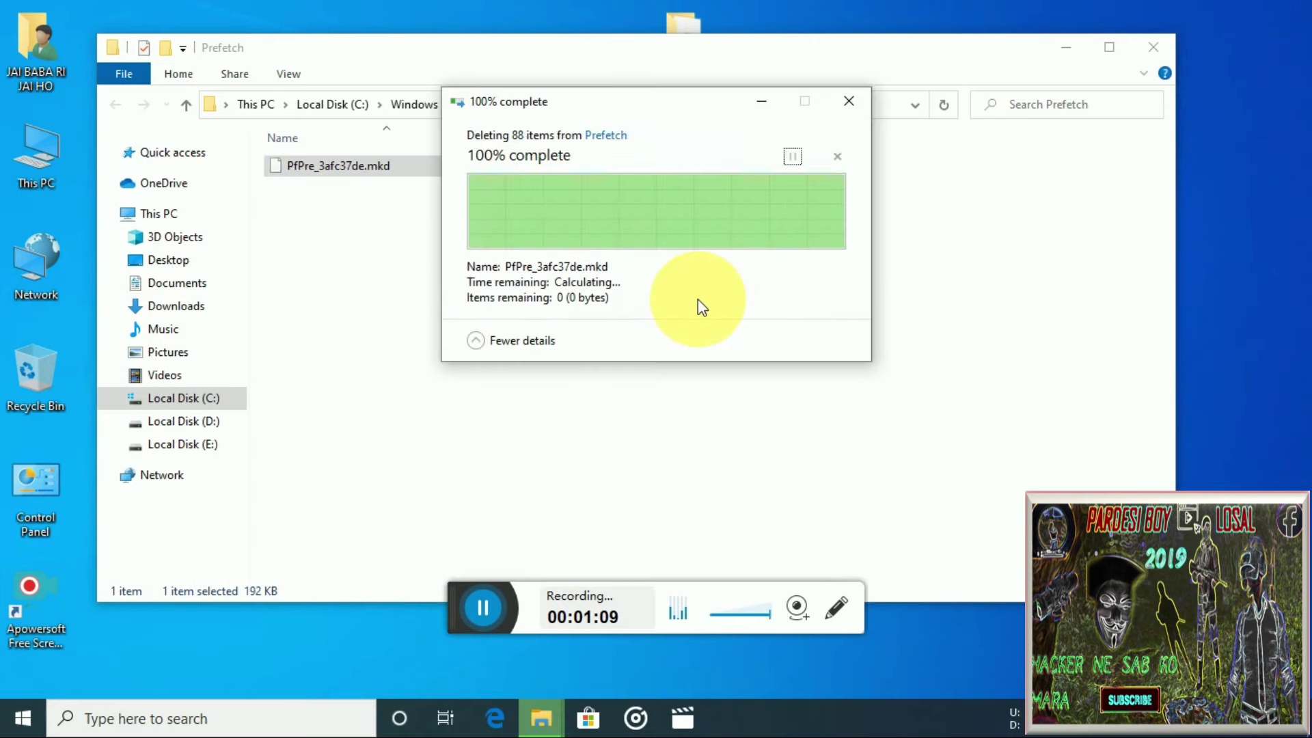
pyautogui.click(1168, 38)
# Refresh the desktop three times.
pyautogui.rightClick(498, 81)
pyautogui.click(551, 138)
pyautogui.rightClick(443, 118)
pyautogui.click(506, 172)
pyautogui.rightClick(467, 155)
pyautogui.click(534, 212)
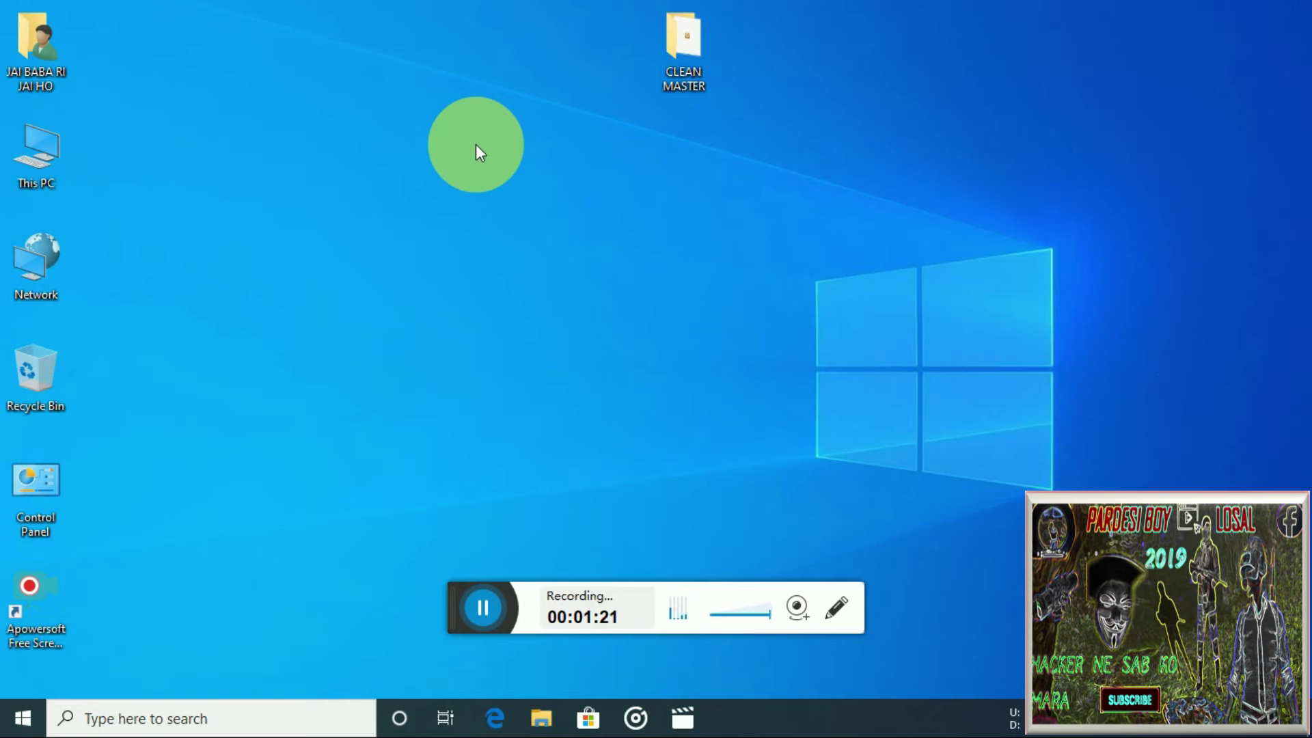
# Open the Windows Temp folder by running temp from the Run dialog.
pyautogui.press('super+r')
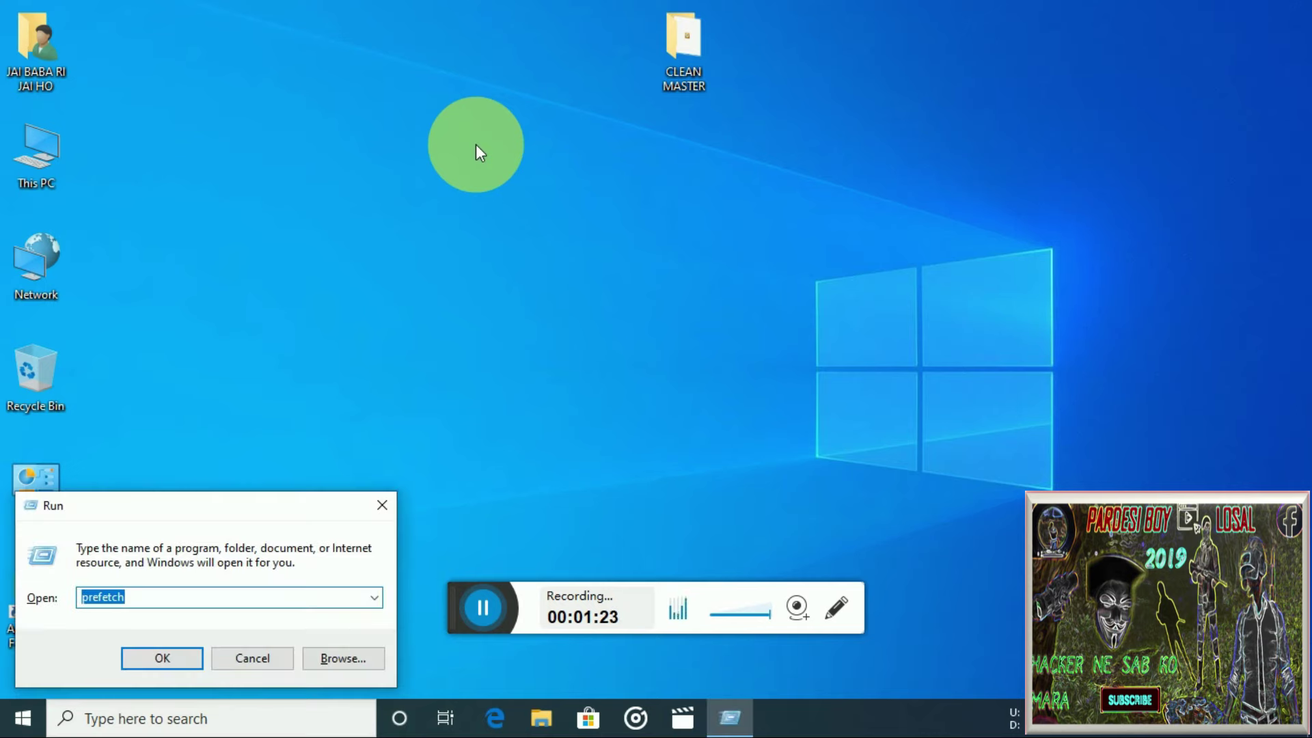
pyautogui.write('te')
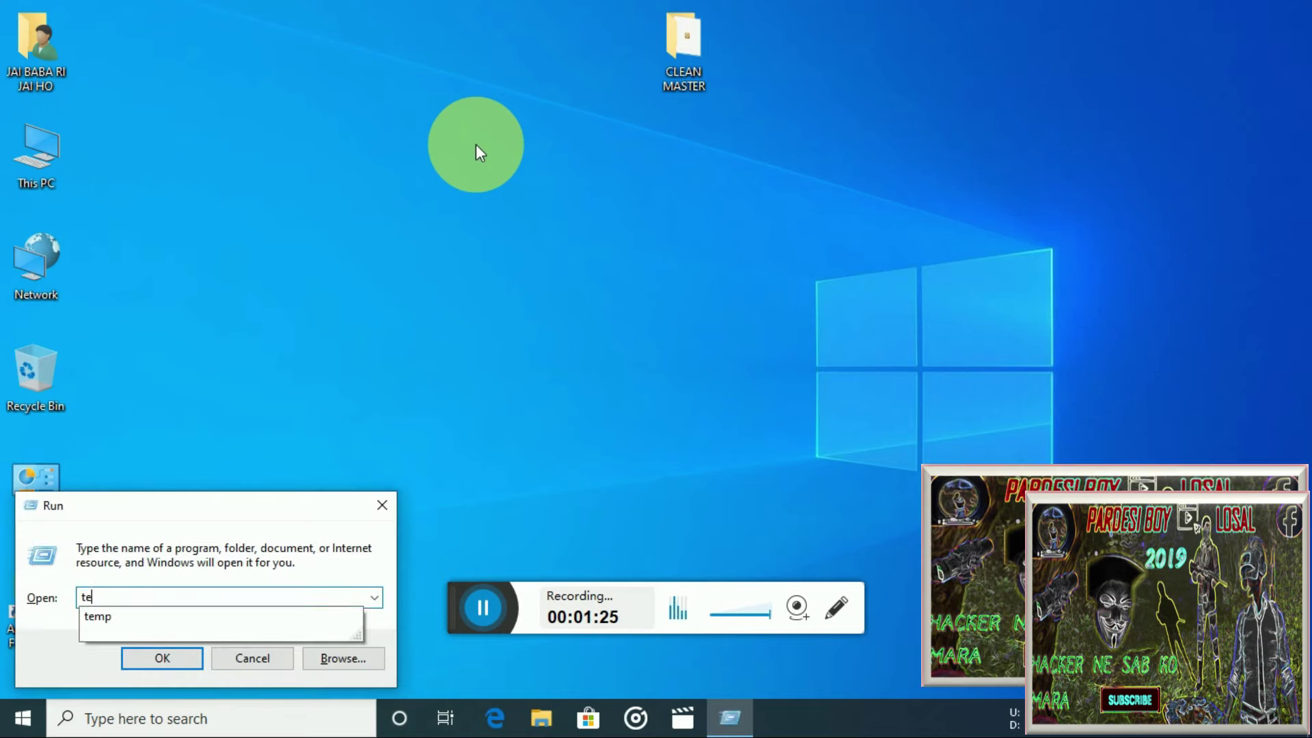
pyautogui.write('mp')
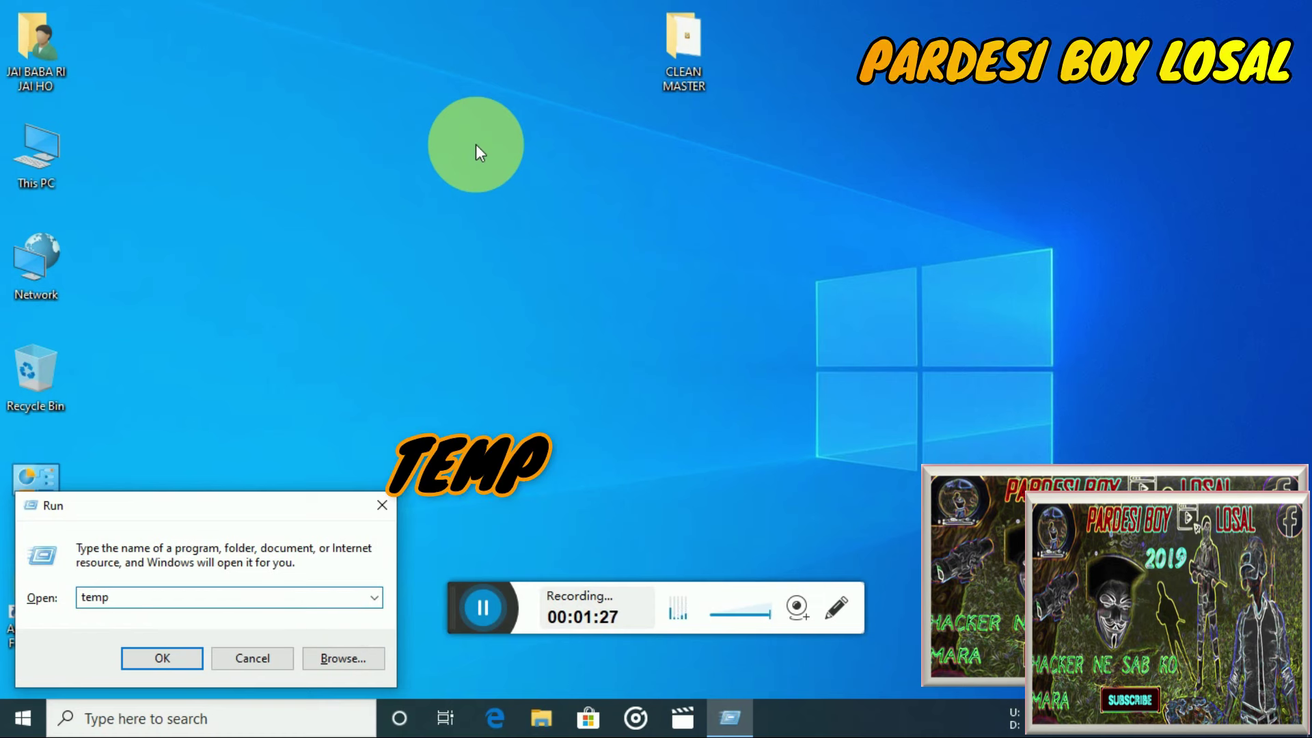
pyautogui.moveTo(131, 512); pyautogui.dragTo(401, 142)
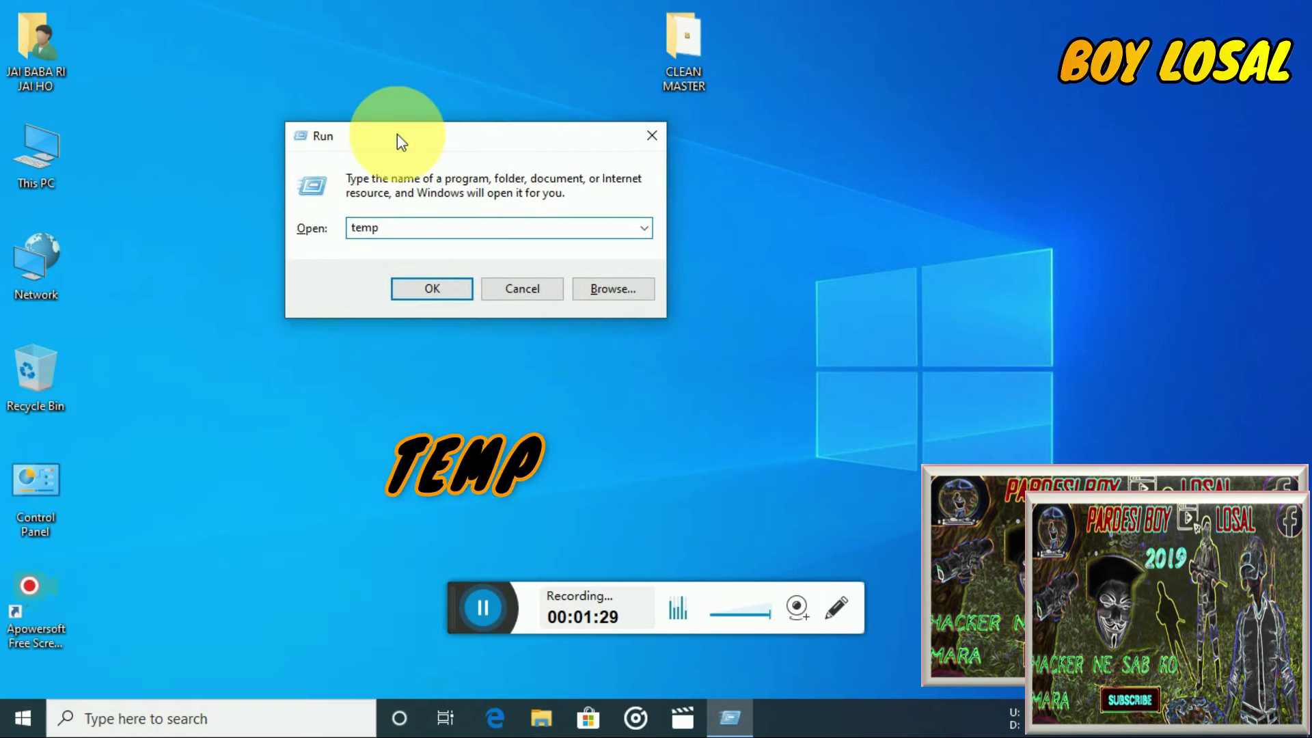
pyautogui.click(440, 226)
pyautogui.press('Return')
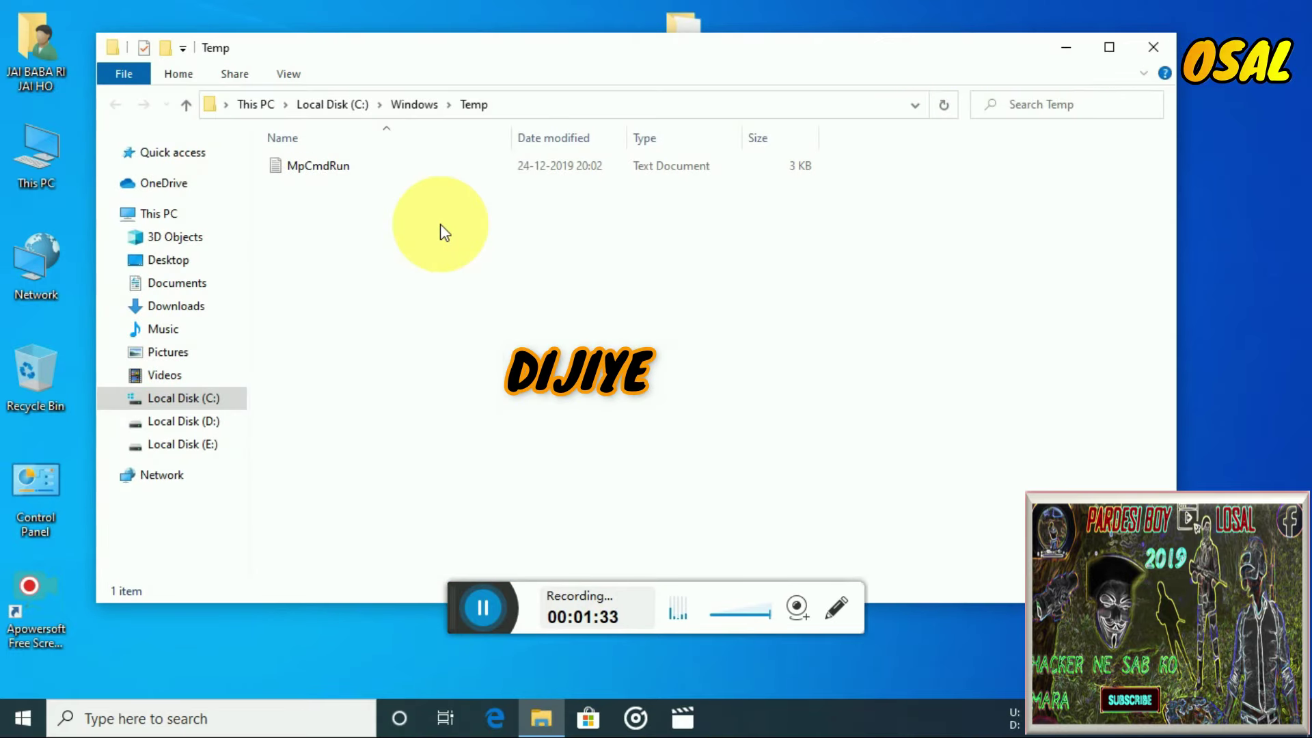
# Delete everything in the Windows Temp folder, close its window and refresh the desktop.
pyautogui.hotkey('ctrl', 'a')
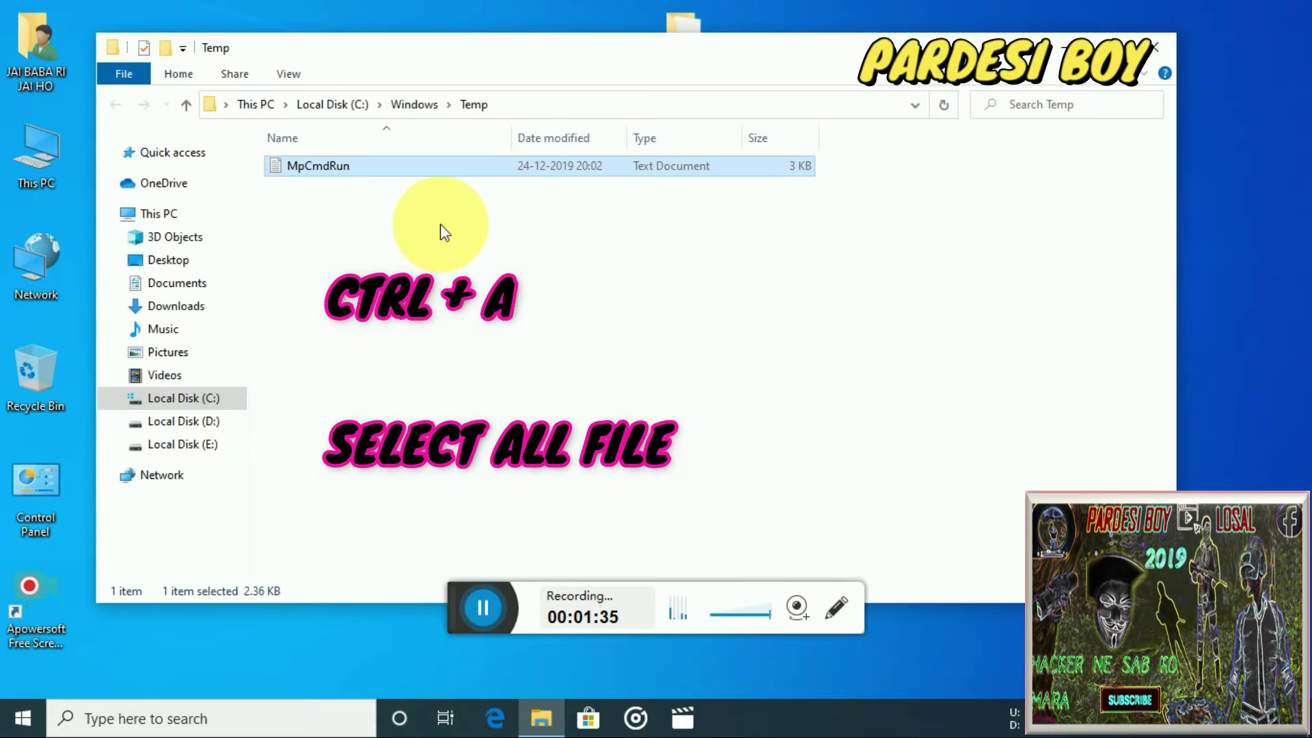
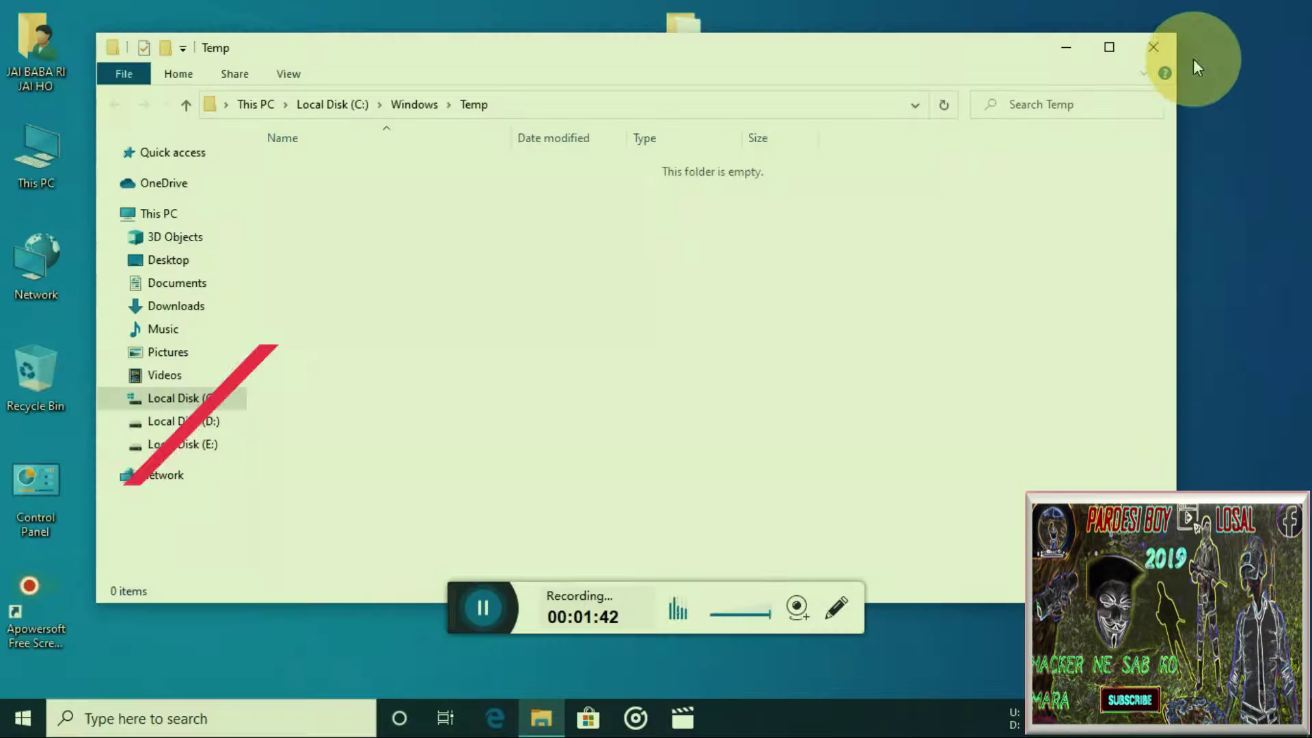
pyautogui.click(1154, 47)
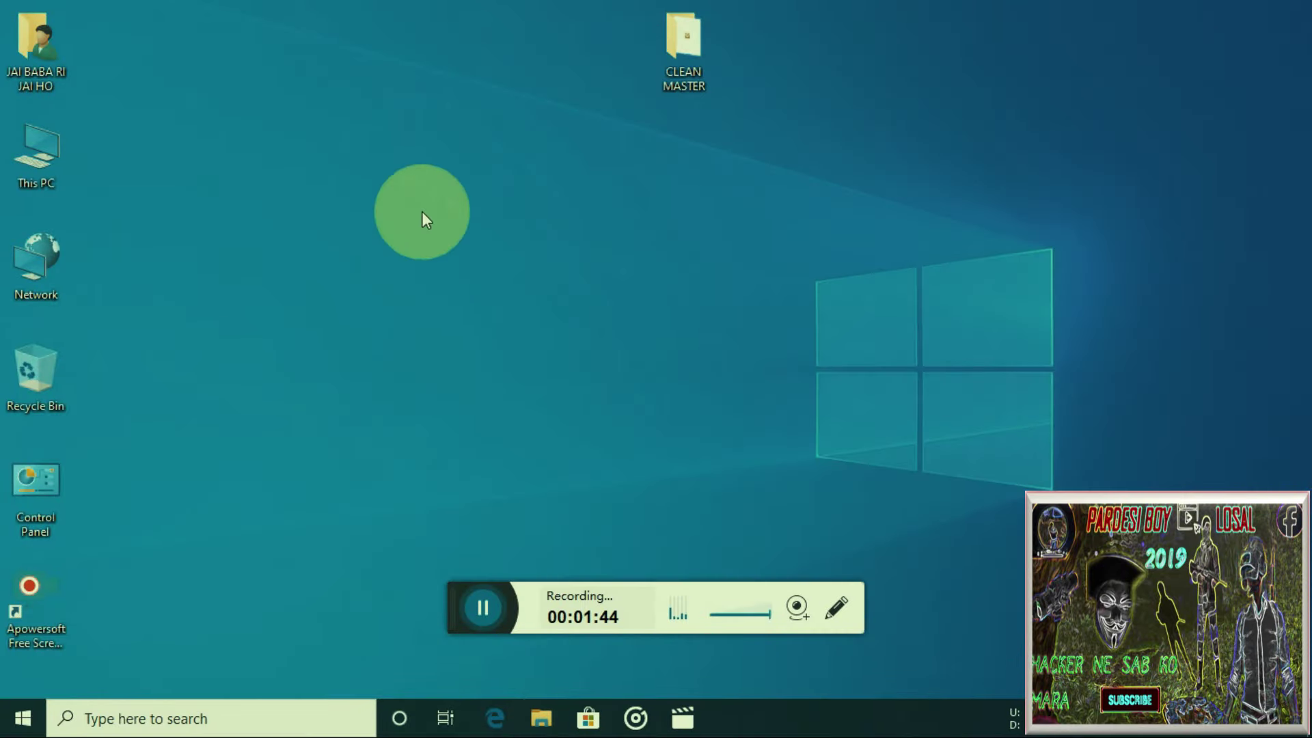
pyautogui.rightClick(422, 202)
pyautogui.click(477, 259)
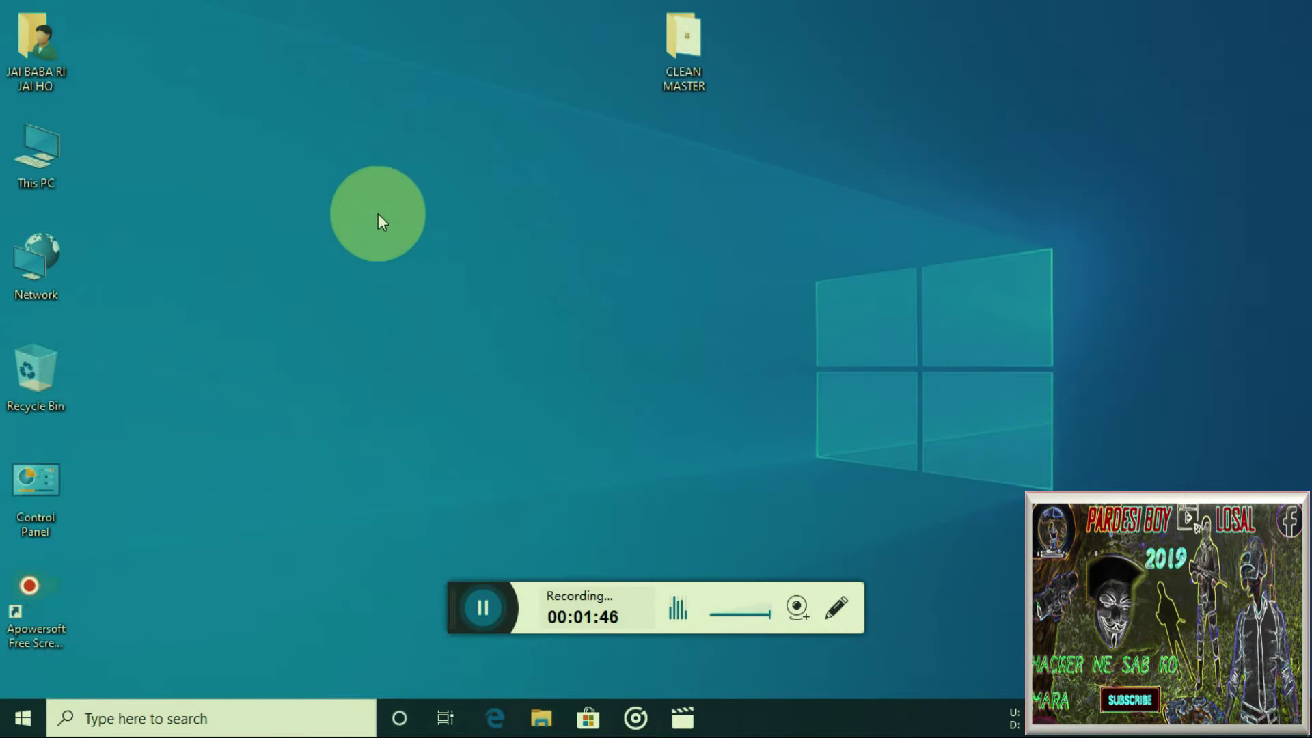
# Run %temp% from the Run dialog and select all files and folders in the user's Temp folder.
pyautogui.press('super+r')
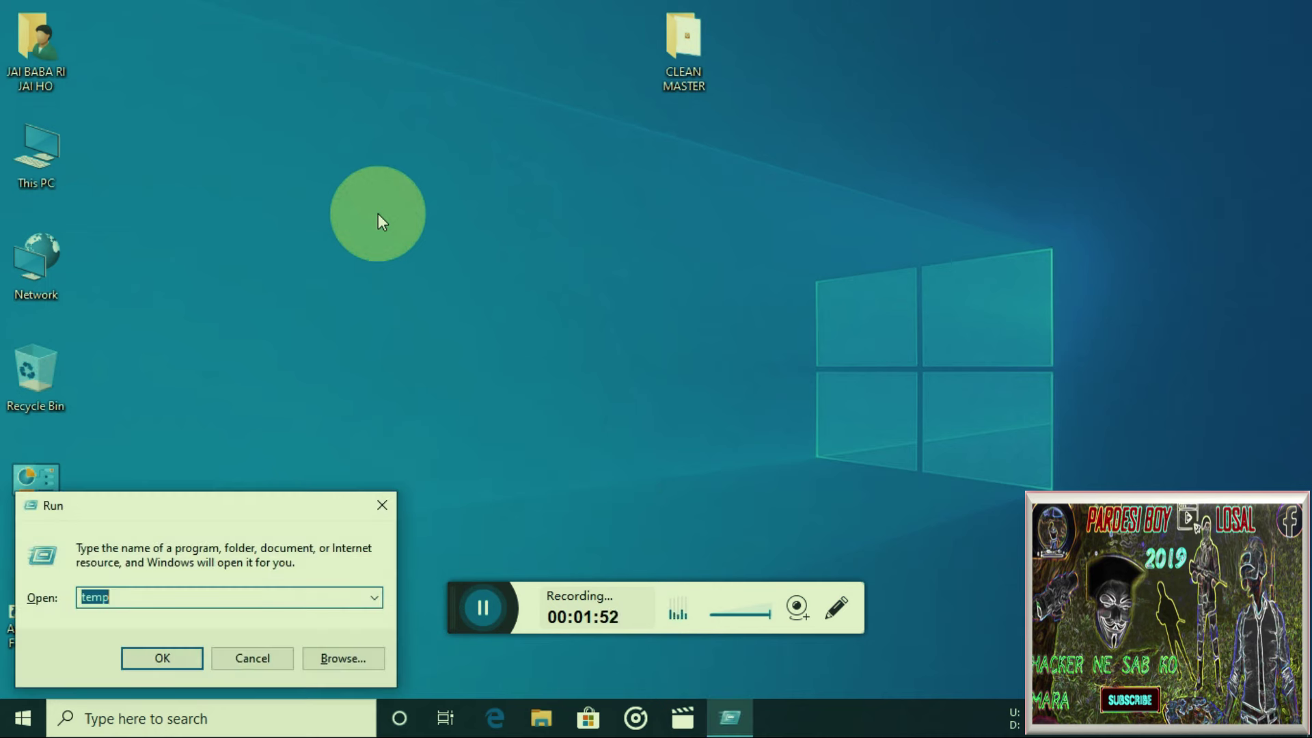
pyautogui.write('%')
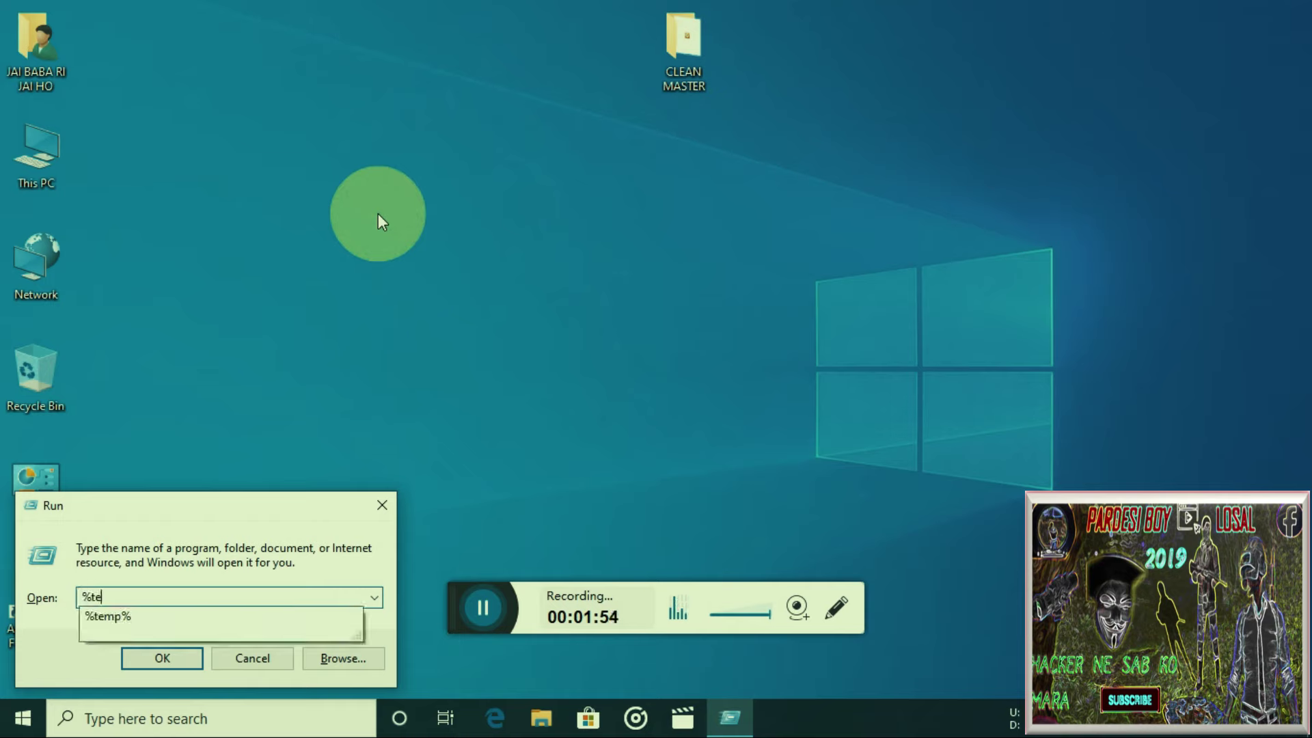
pyautogui.write('te')
pyautogui.press('Down')
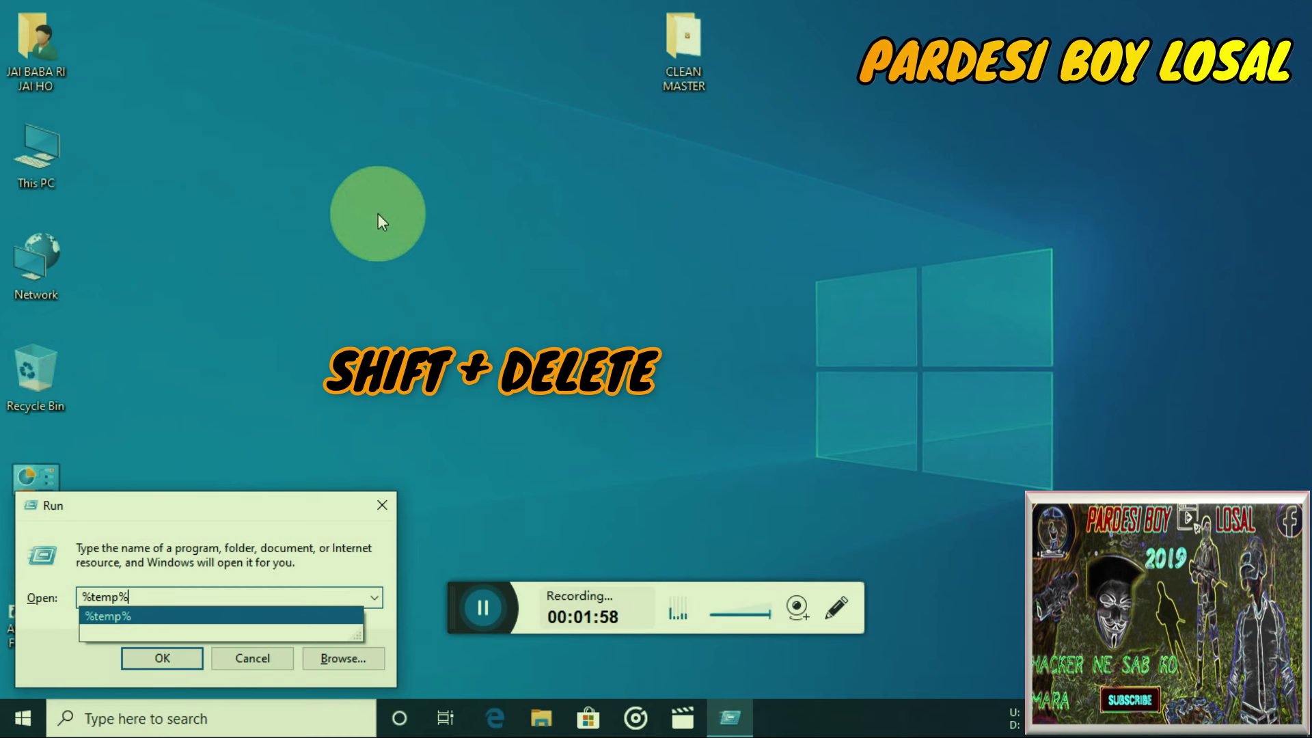
pyautogui.press('Return')
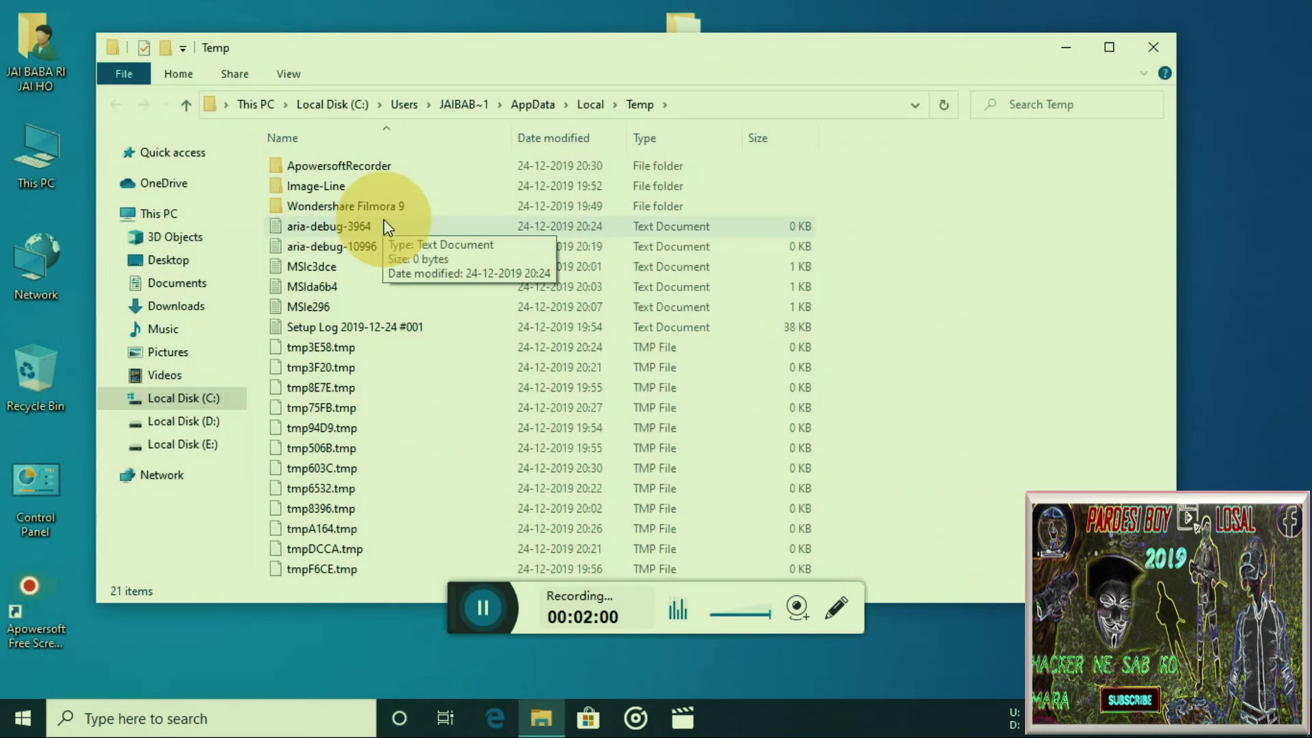
pyautogui.hotkey('ctrl', 'a')
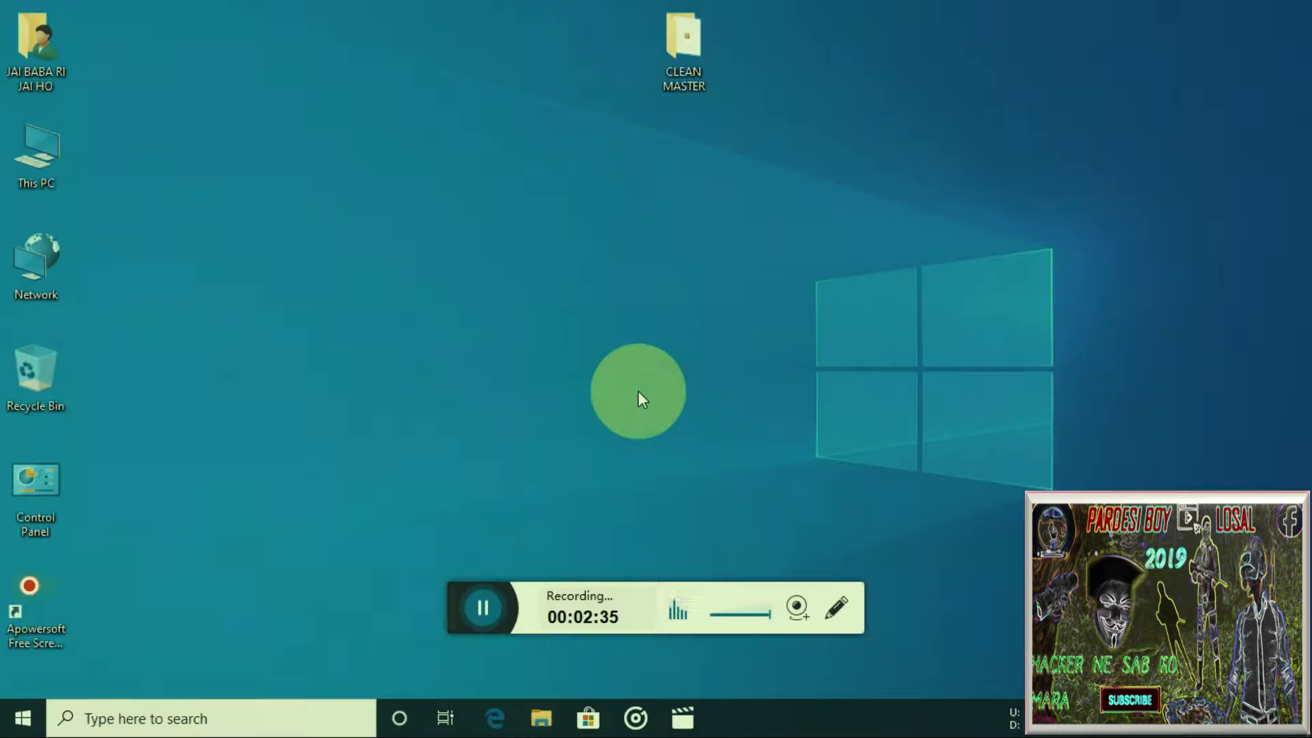
# Review the programs that launch at startup in Task Manager and close it.
pyautogui.hotkey('ctrl', 'shift', 'Escape')
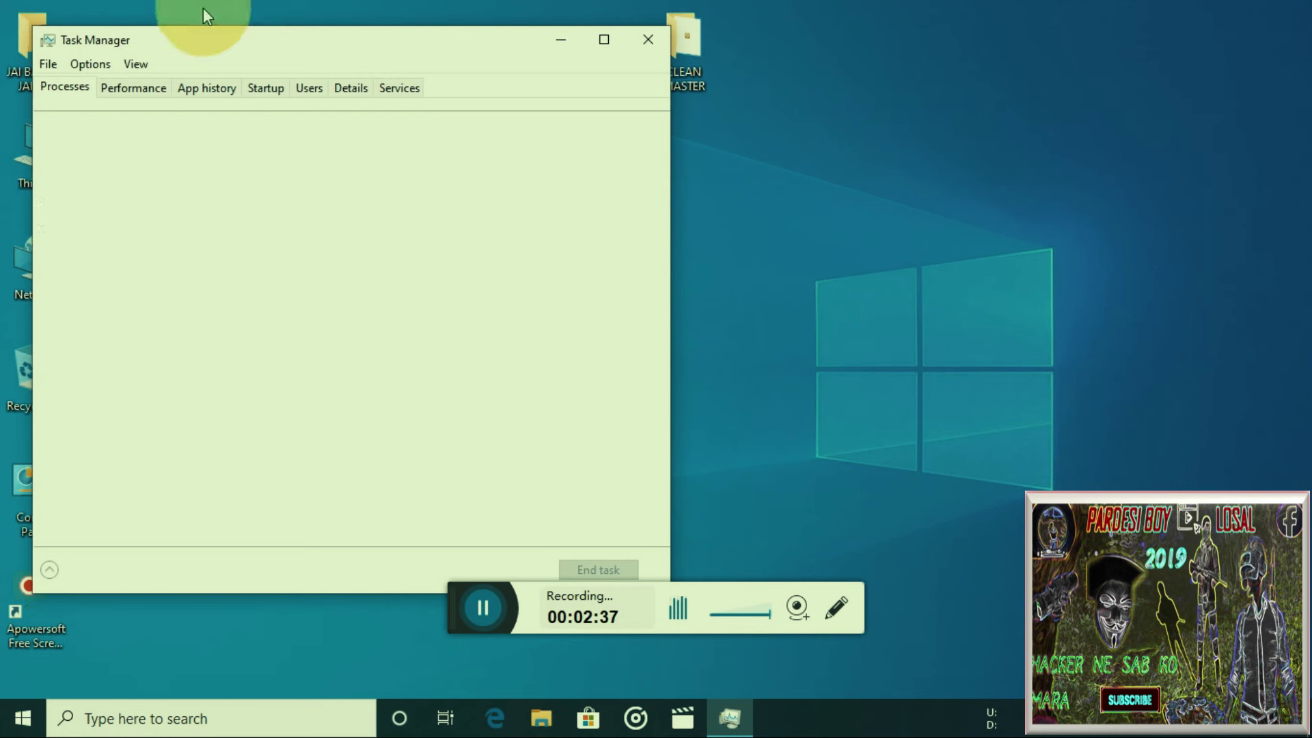
pyautogui.click(272, 90)
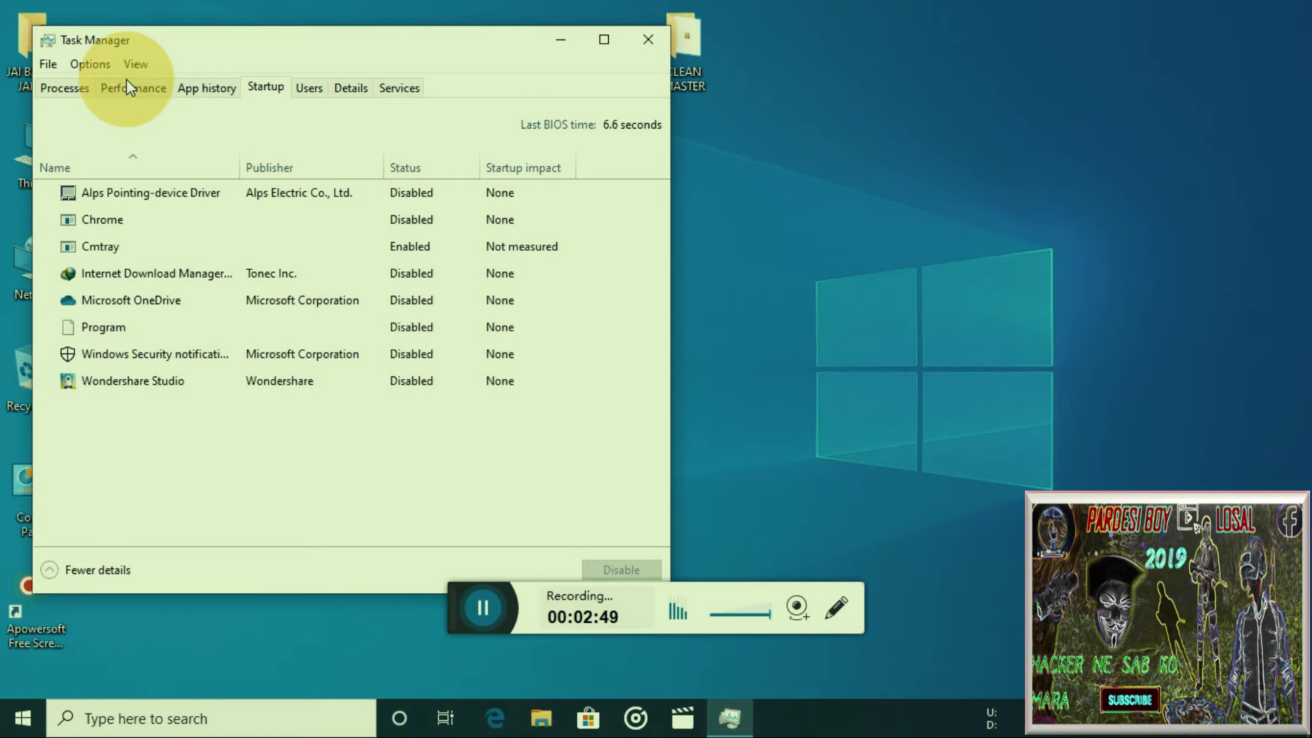
pyautogui.click(635, 38)
# Refresh the desktop and move the CLEAN MASTER folder closer to the other desktop icons.
pyautogui.rightClick(178, 35)
pyautogui.rightClick(325, 97)
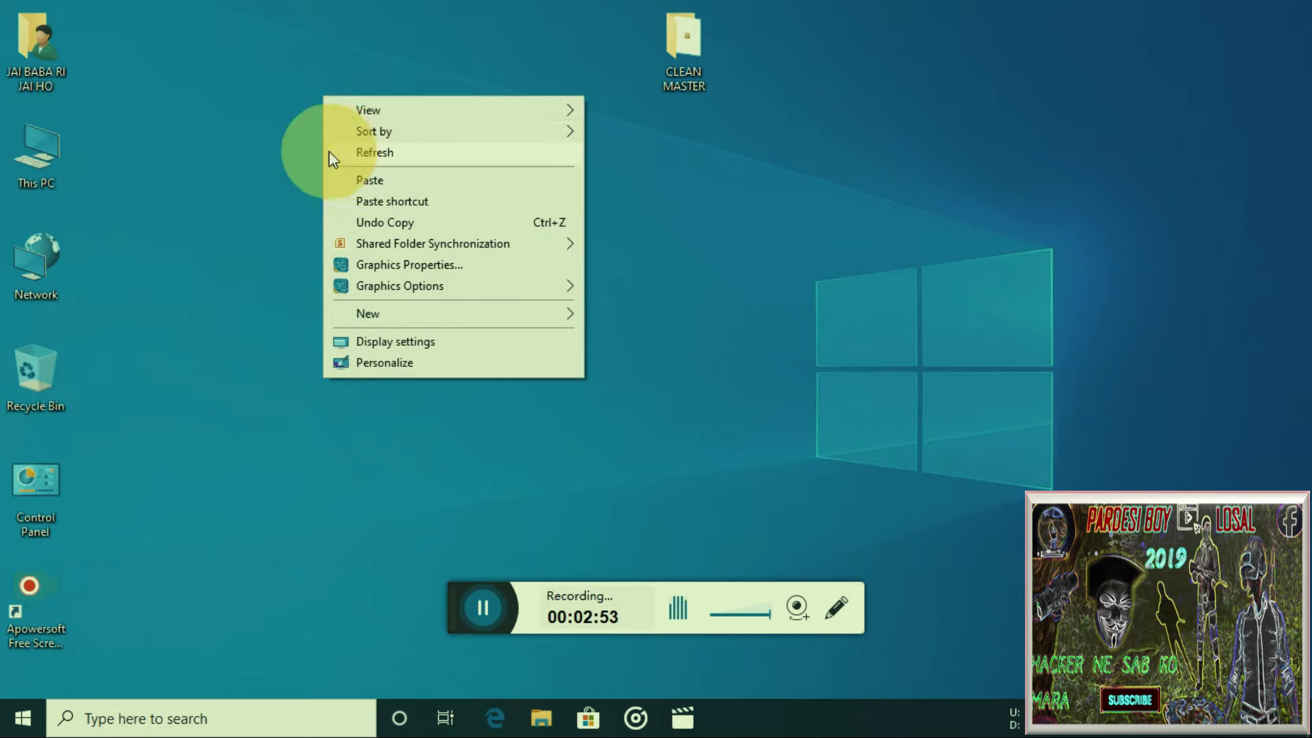
pyautogui.click(353, 154)
pyautogui.moveTo(686, 43); pyautogui.dragTo(689, 43)
pyautogui.moveTo(688, 43); pyautogui.dragTo(437, 208)
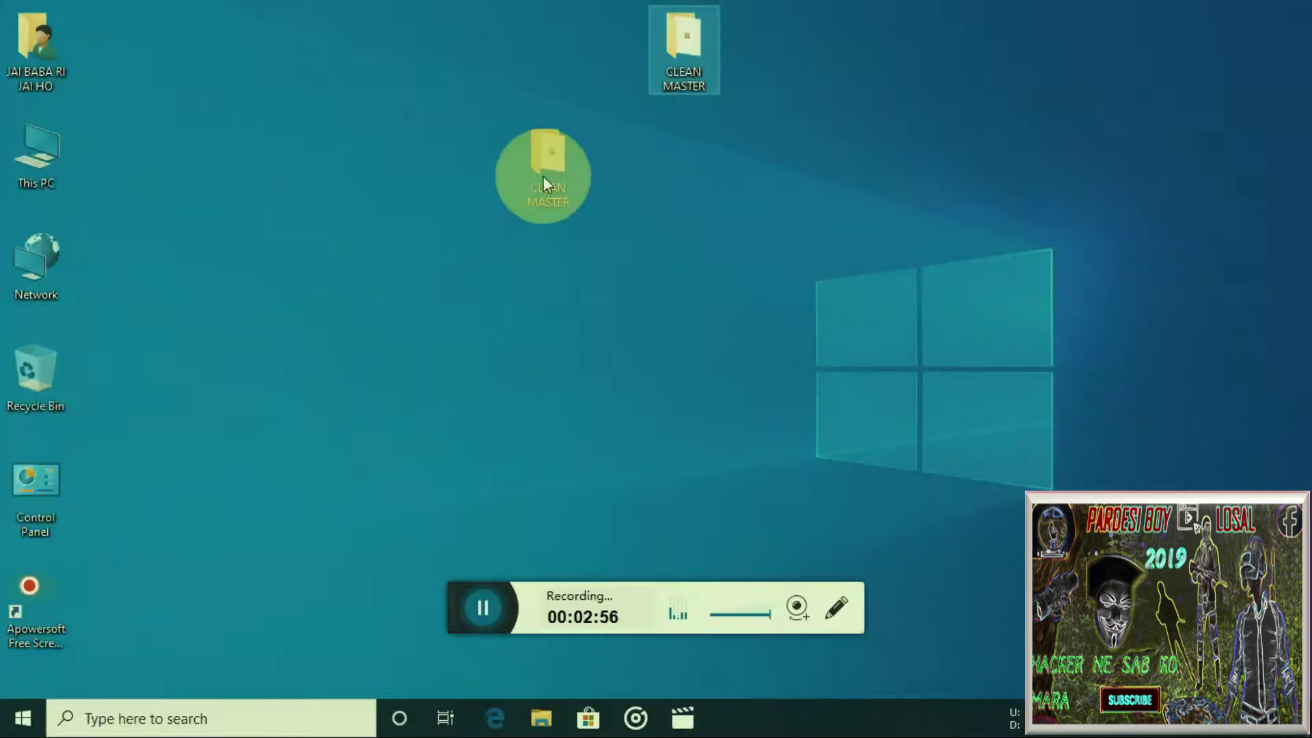
pyautogui.moveTo(295, 81); pyautogui.dragTo(469, 245)
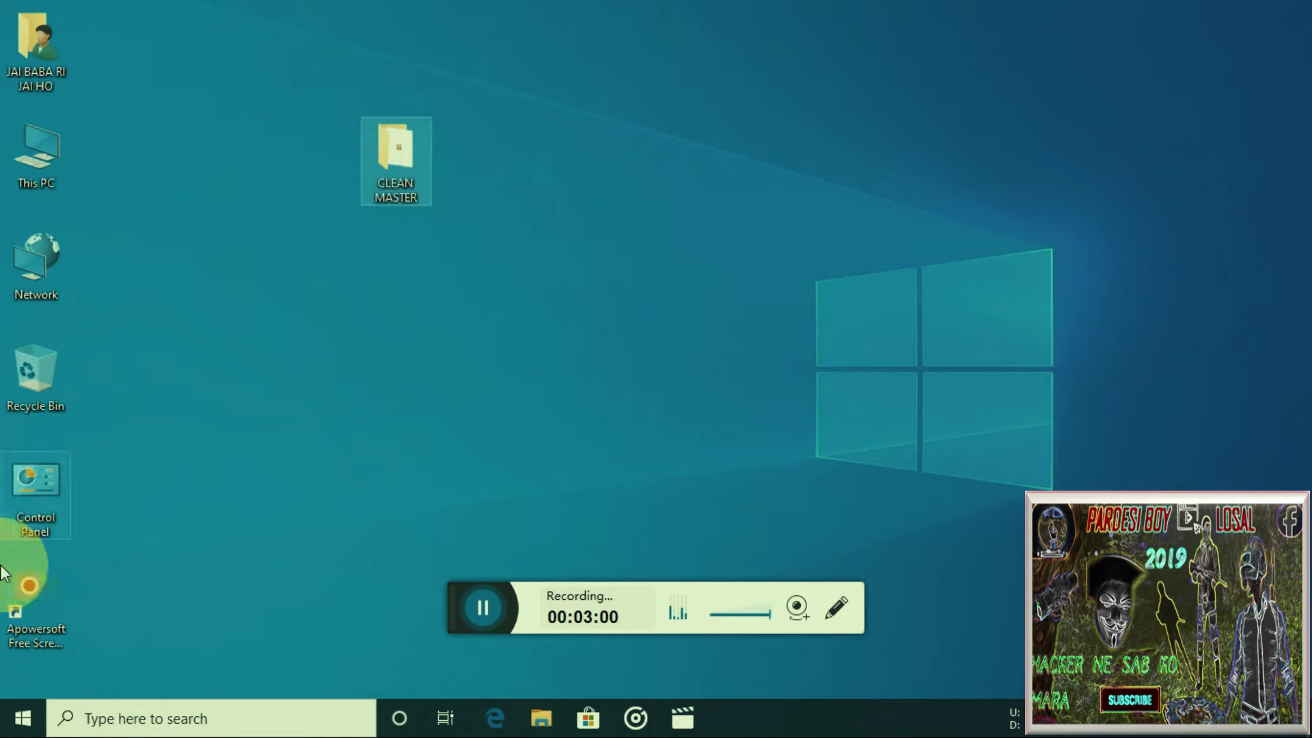
# Search Windows for "ser" and open the Services app.
pyautogui.click(22, 717)
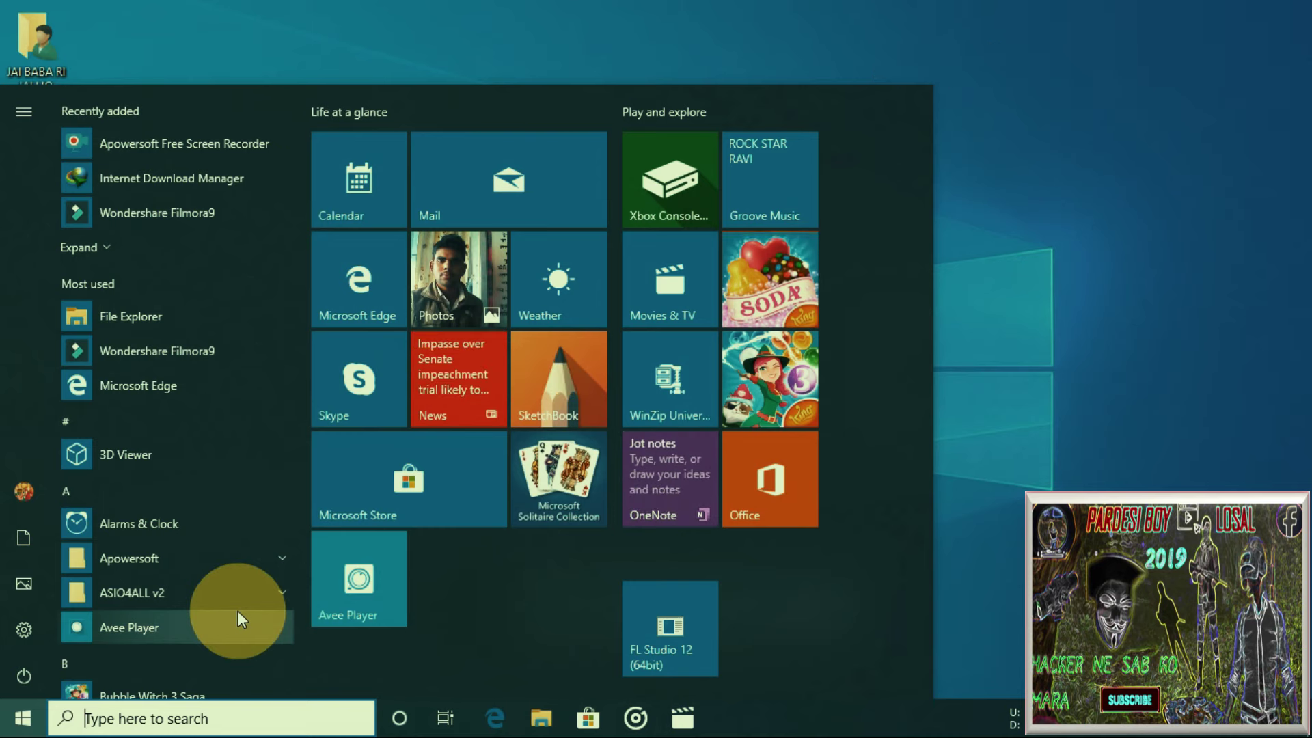
pyautogui.write('ser')
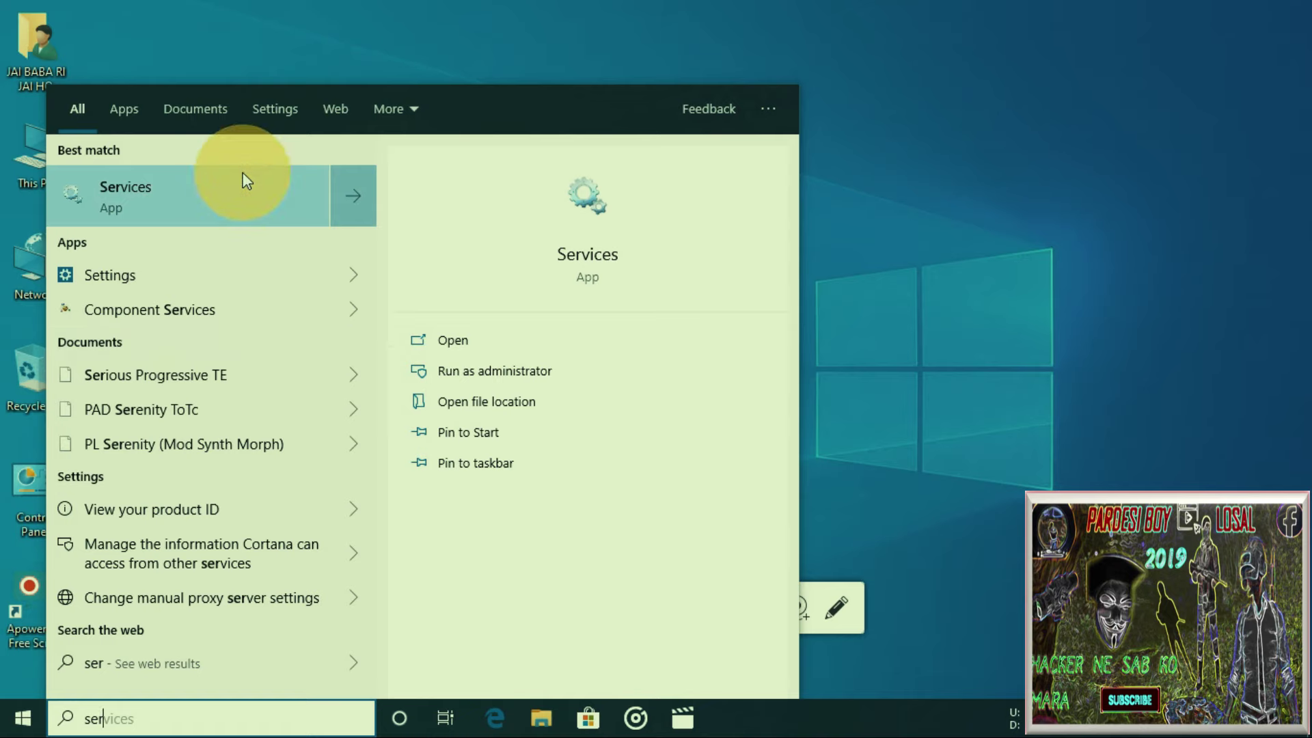
pyautogui.click(244, 174)
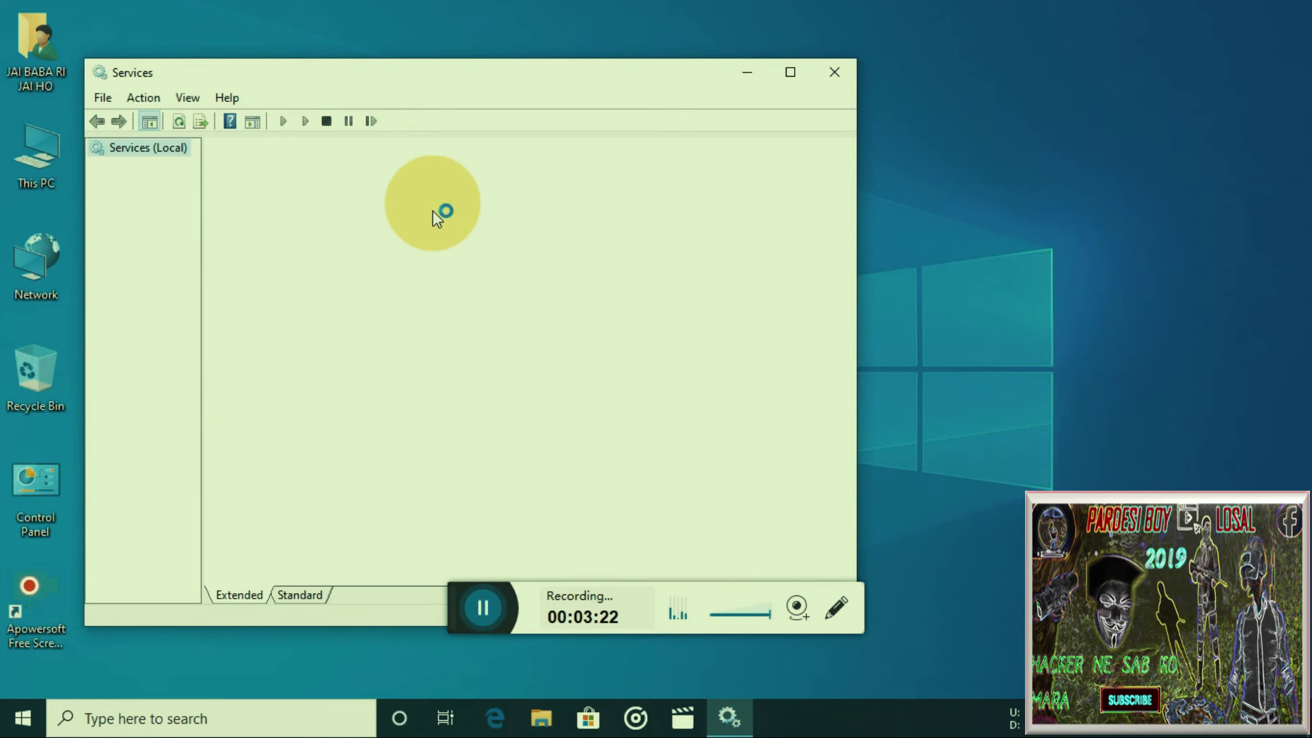
# Locate and select the Windows Update service in the list of local services.
pyautogui.click(546, 396)
pyautogui.scroll(-6, 531, 396)
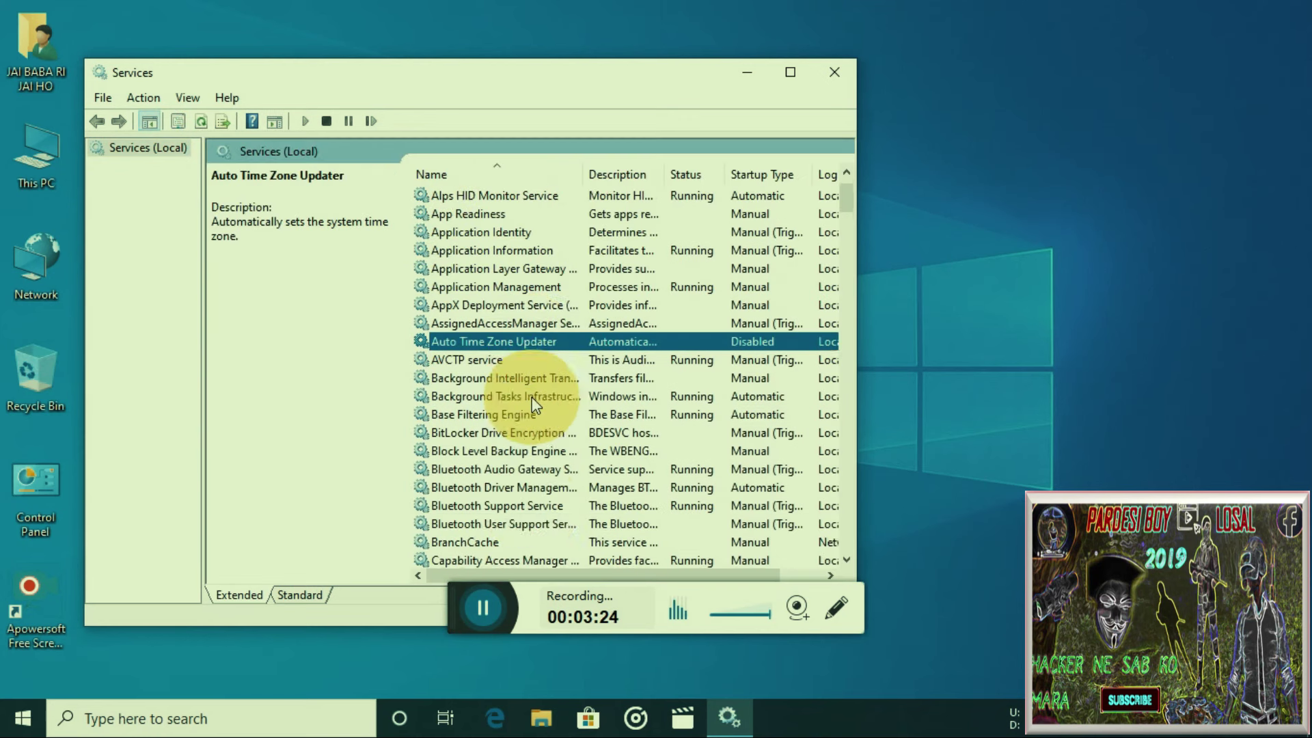
pyautogui.scroll(-4, 532, 396)
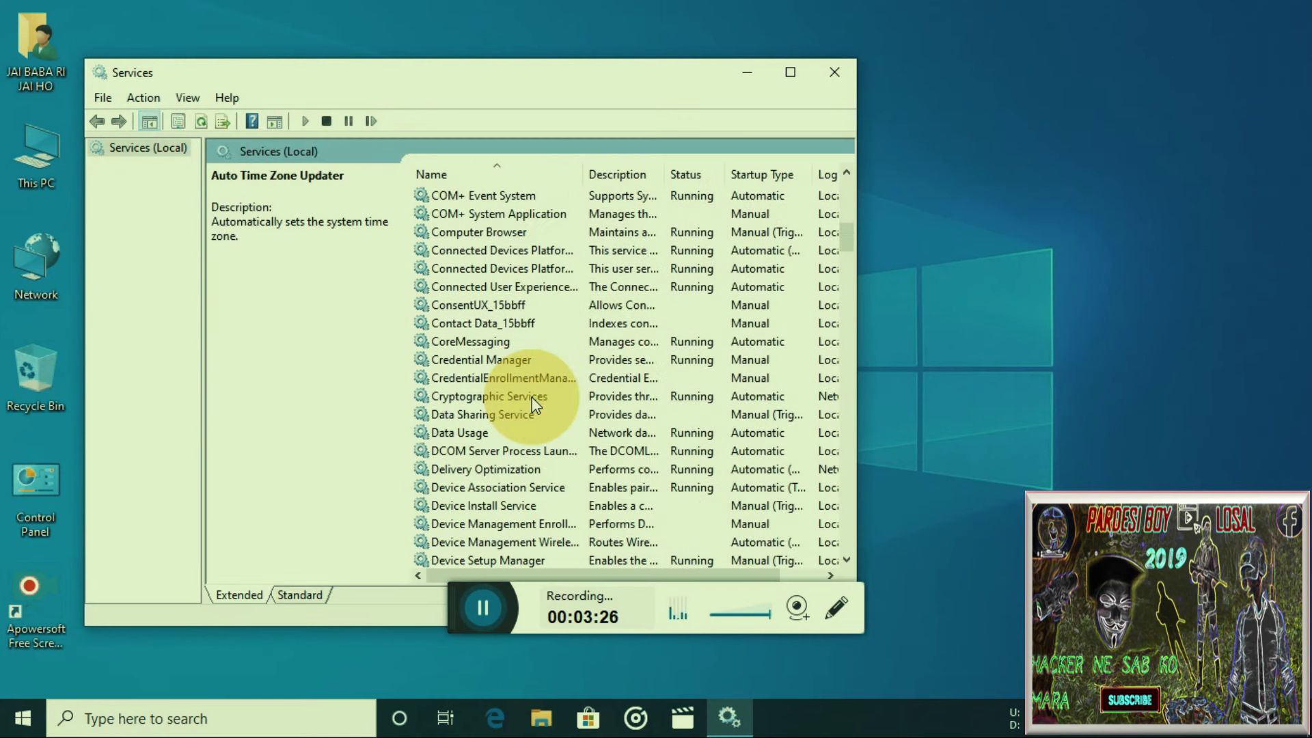
pyautogui.scroll(-11, 532, 405)
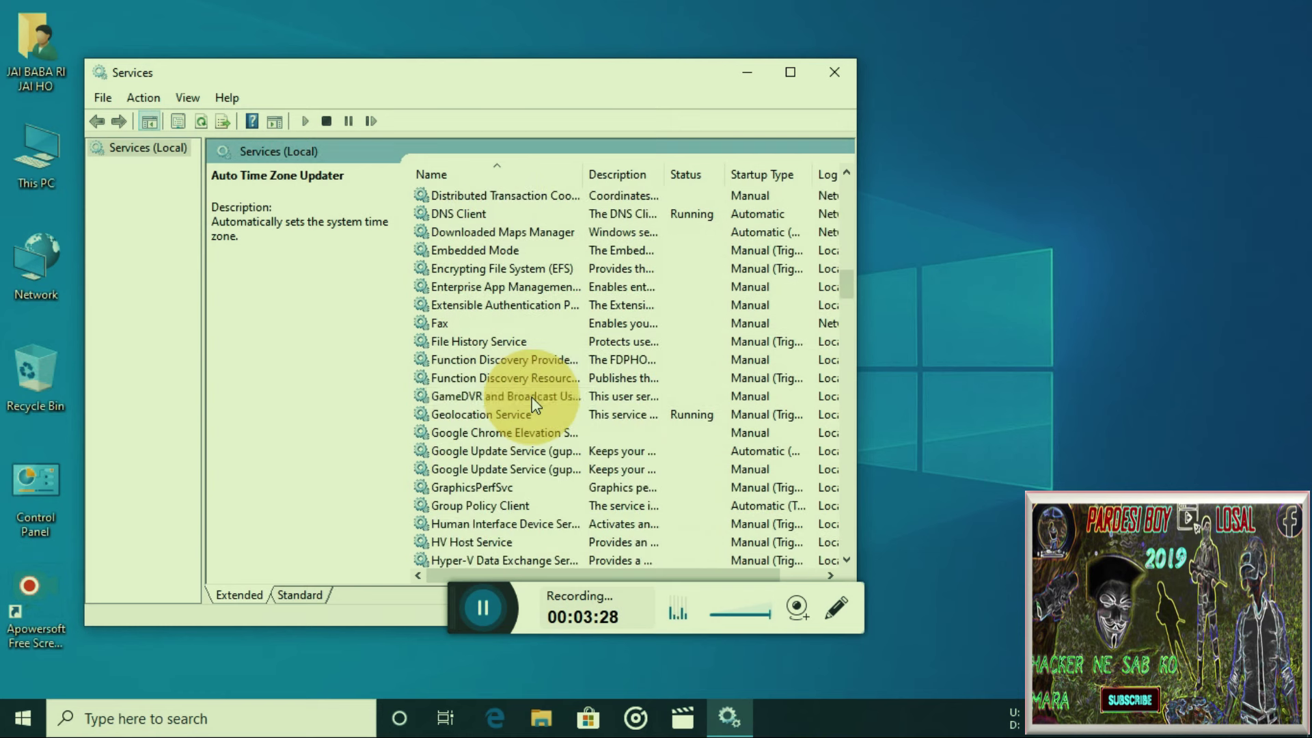
pyautogui.press('w')
pyautogui.press('w')
pyautogui.press('w')
pyautogui.press('w')
pyautogui.press('w')
pyautogui.press('w')
pyautogui.press('w')
pyautogui.press('w')
pyautogui.press('w')
pyautogui.press('w')
pyautogui.press('w')
pyautogui.press('w')
pyautogui.press('w')
pyautogui.press('w')
pyautogui.press('w')
pyautogui.press('w')
pyautogui.press('w')
pyautogui.press('w')
pyautogui.press('w')
pyautogui.press('w')
pyautogui.press('w')
pyautogui.press('w')
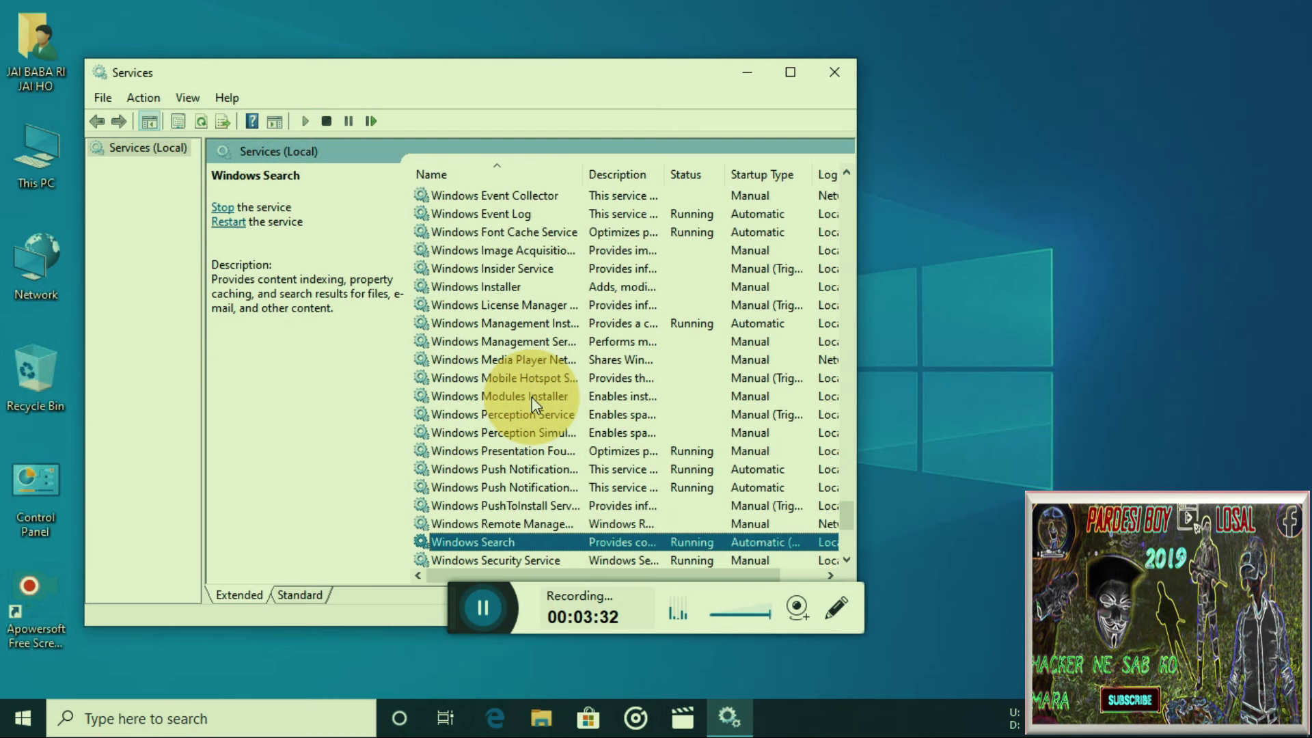
pyautogui.press('w')
pyautogui.press('w')
pyautogui.press('w')
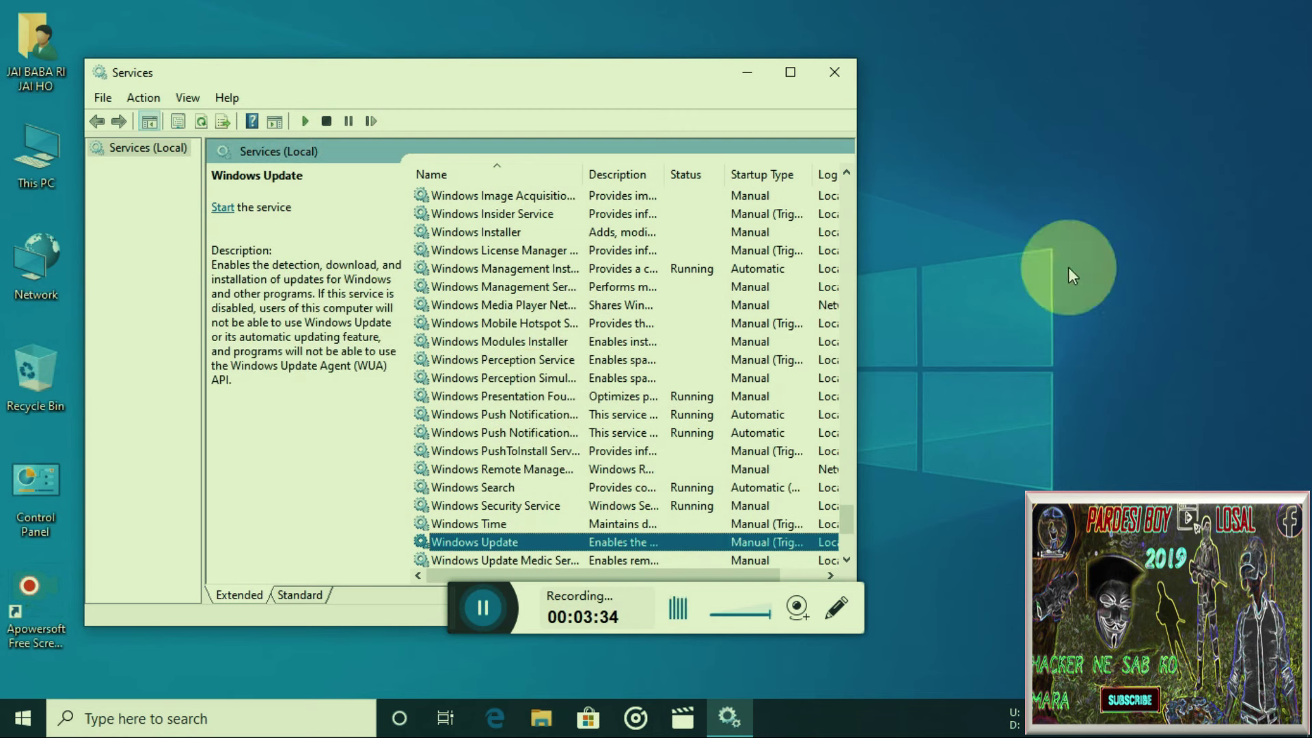
# Examine the startup type options in the Windows Update service properties, cancel the dialog and try to close Services.
pyautogui.click(790, 72)
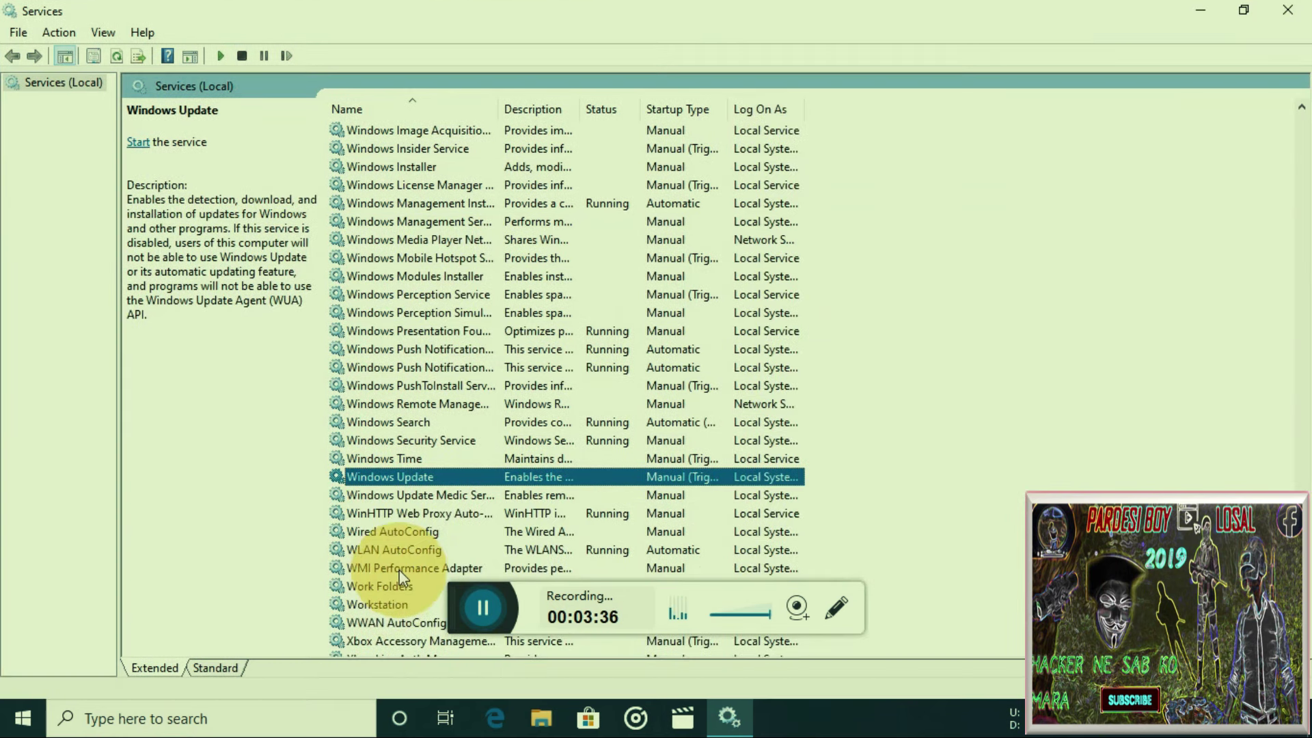
pyautogui.doubleClick(377, 478)
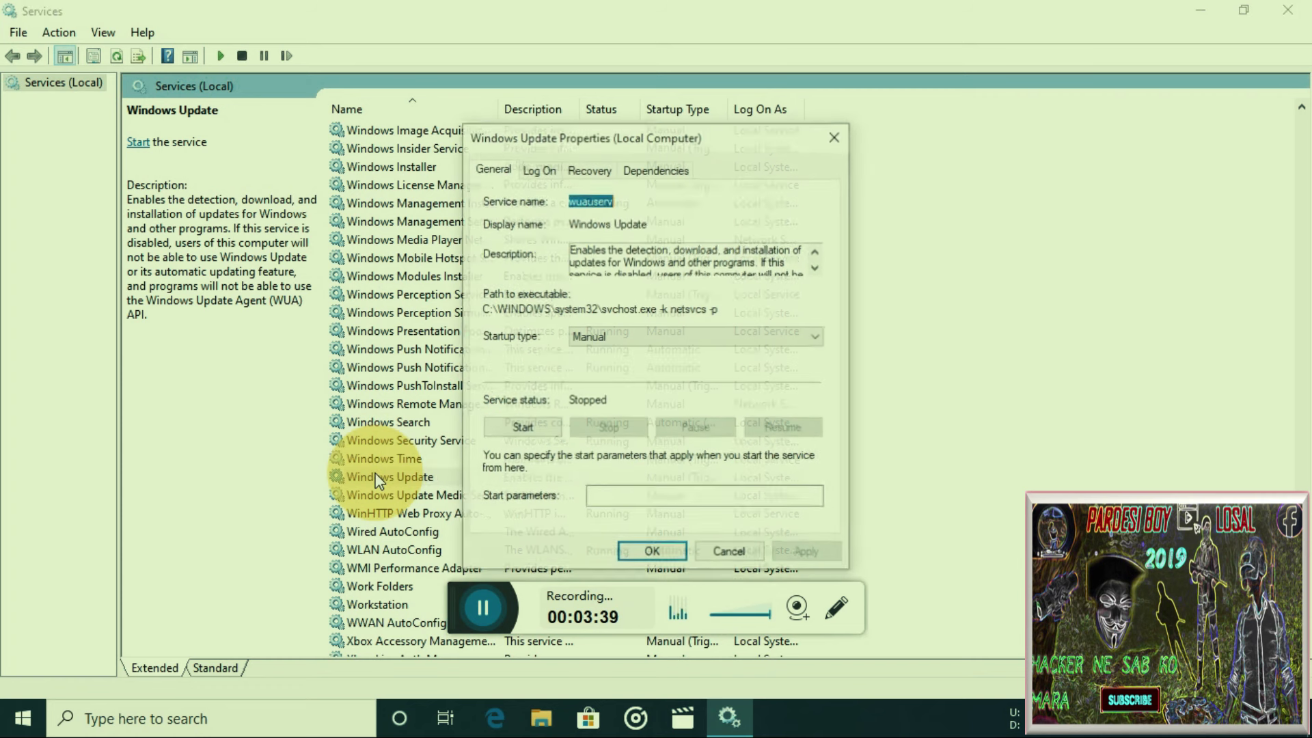
pyautogui.click(613, 330)
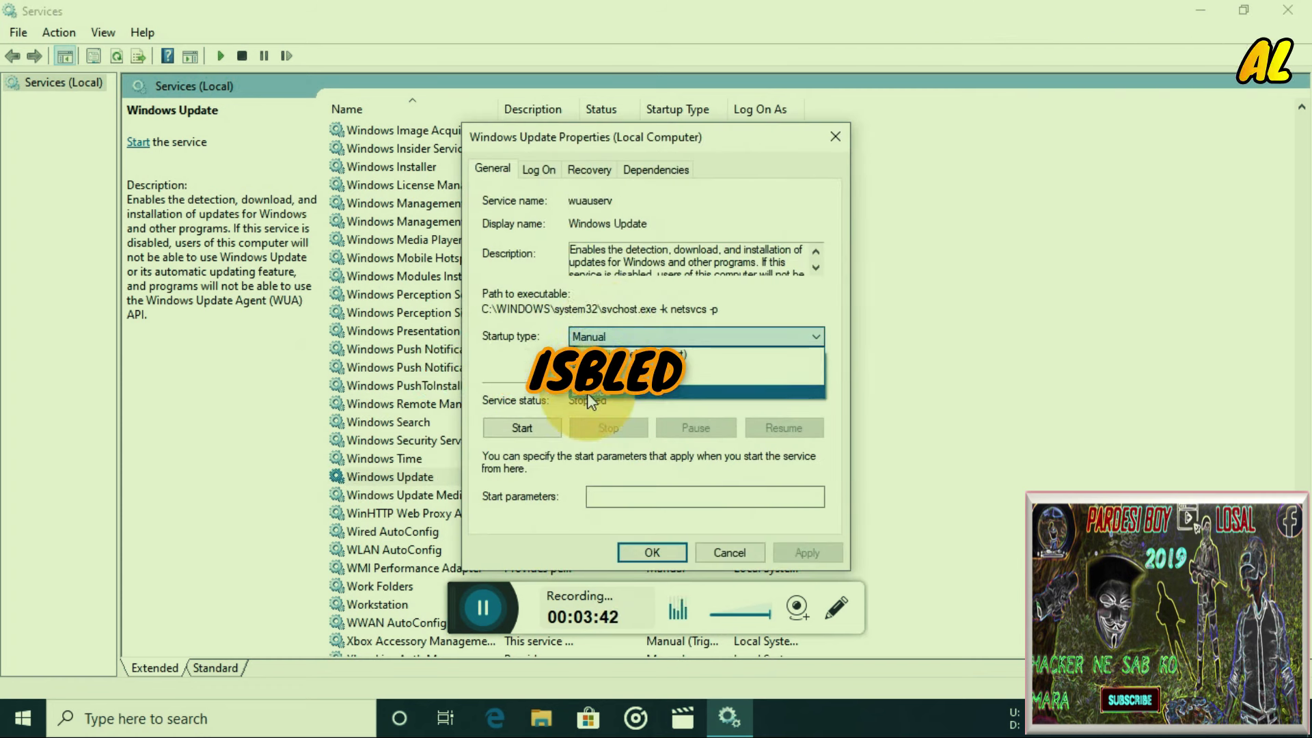
pyautogui.click(714, 550)
pyautogui.click(724, 552)
pyautogui.click(1289, 10)
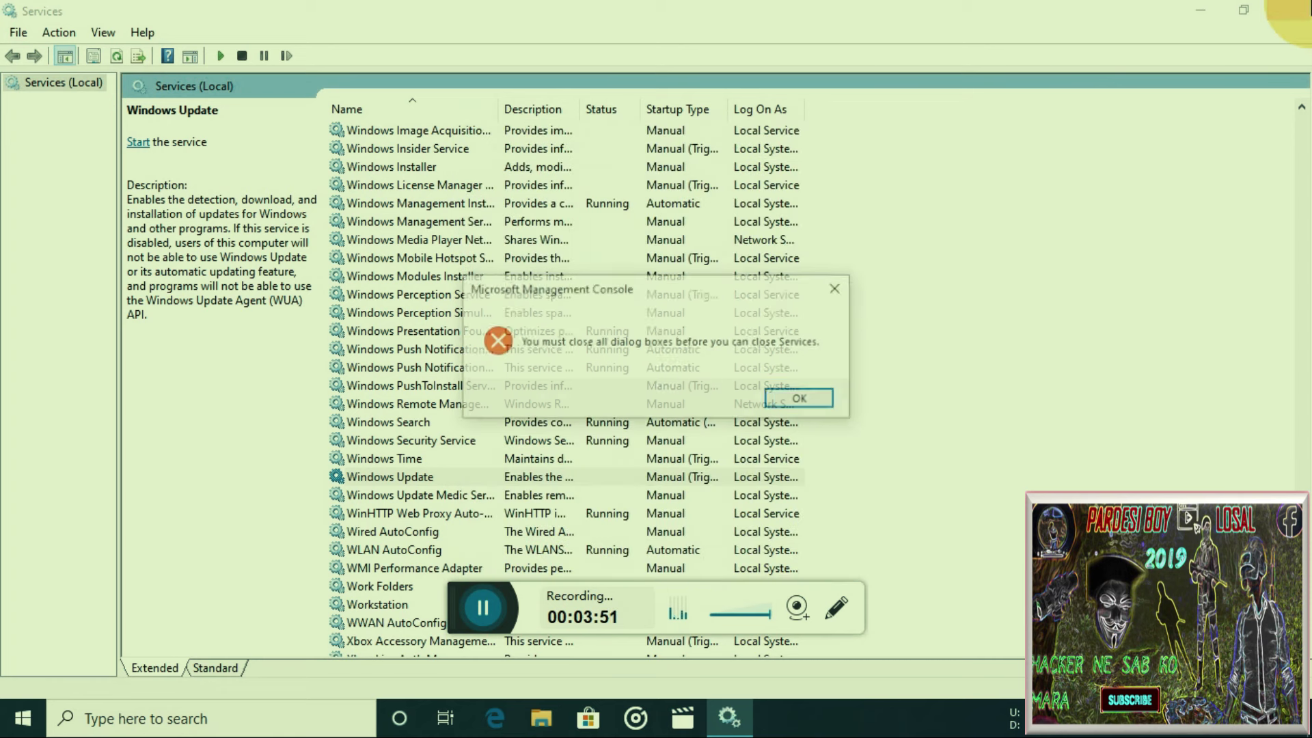
# Dismiss the Services error message and launch the clean_master_1_1 installer from the CLEAN MASTER desktop folder.
pyautogui.click(793, 401)
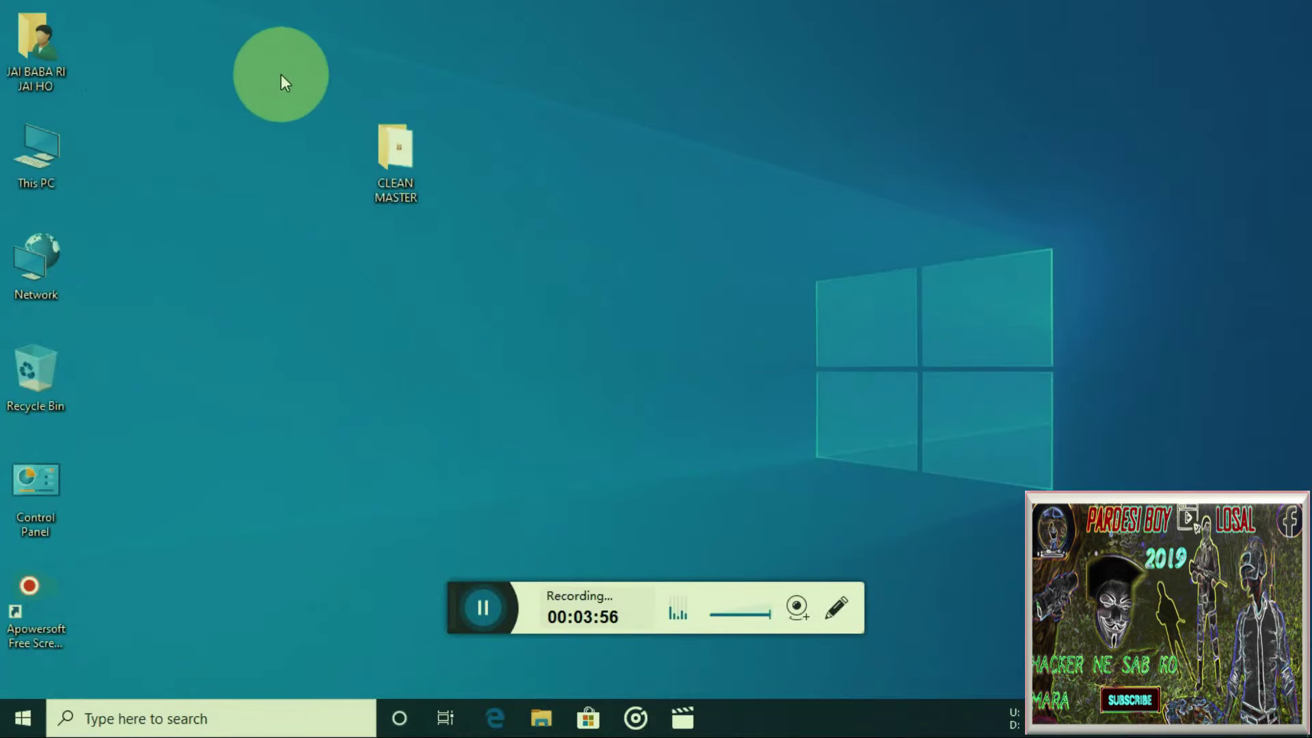
pyautogui.click(406, 150)
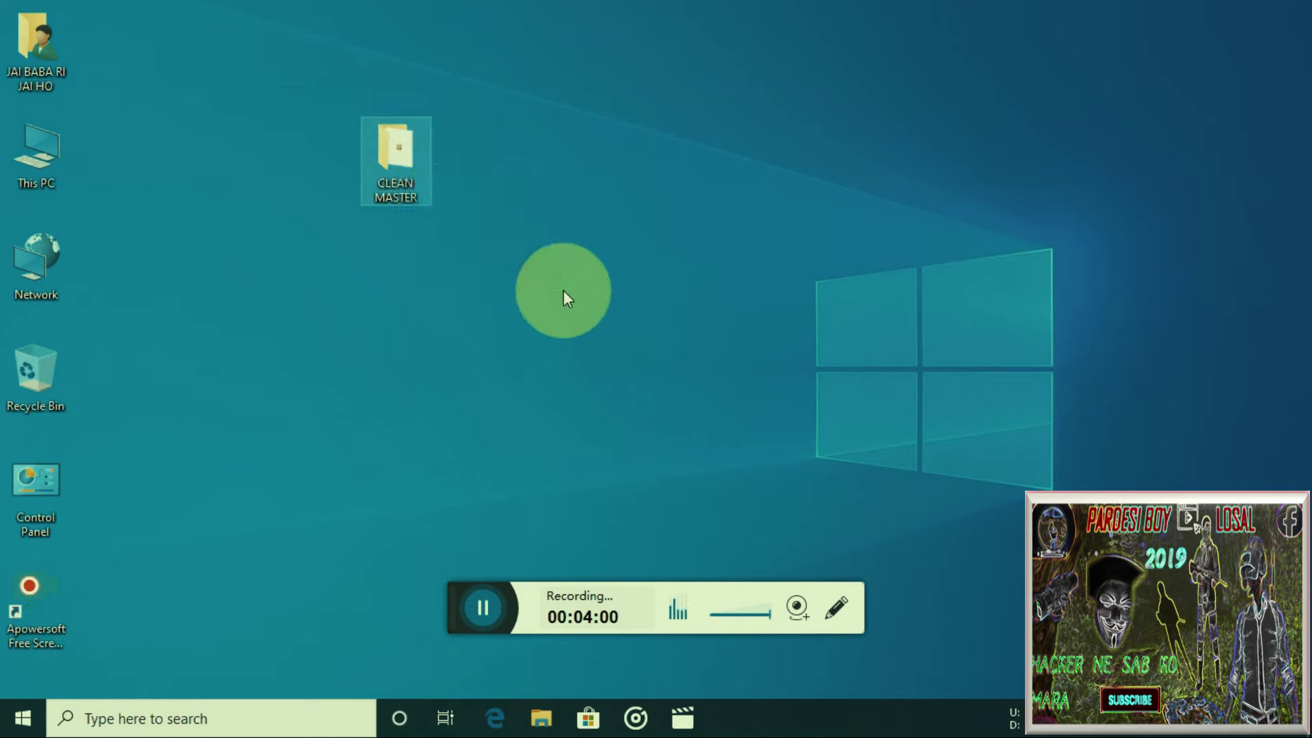
pyautogui.click(404, 184)
pyautogui.doubleClick(404, 183)
pyautogui.doubleClick(402, 171)
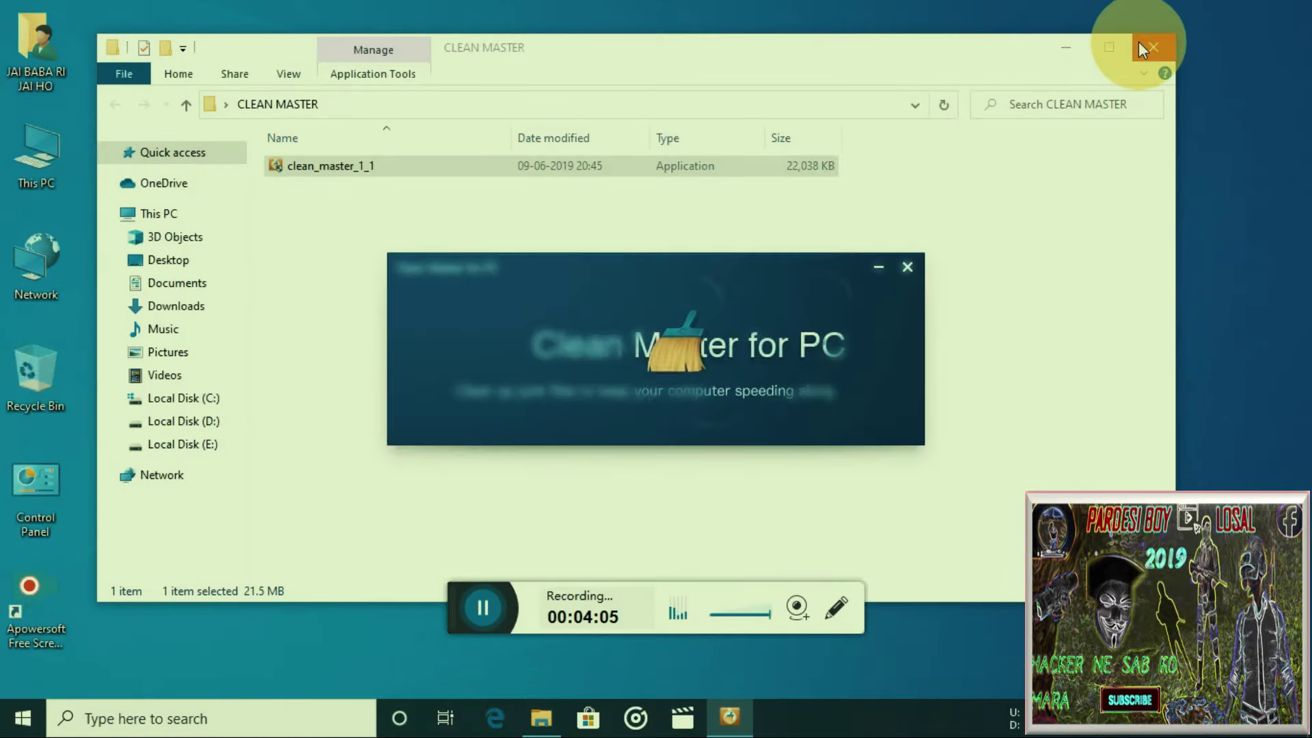
# Close the folder window and install Clean Master for PC with the terms accepted and a desktop shortcut.
pyautogui.click(1139, 45)
pyautogui.rightClick(593, 140)
pyautogui.click(638, 188)
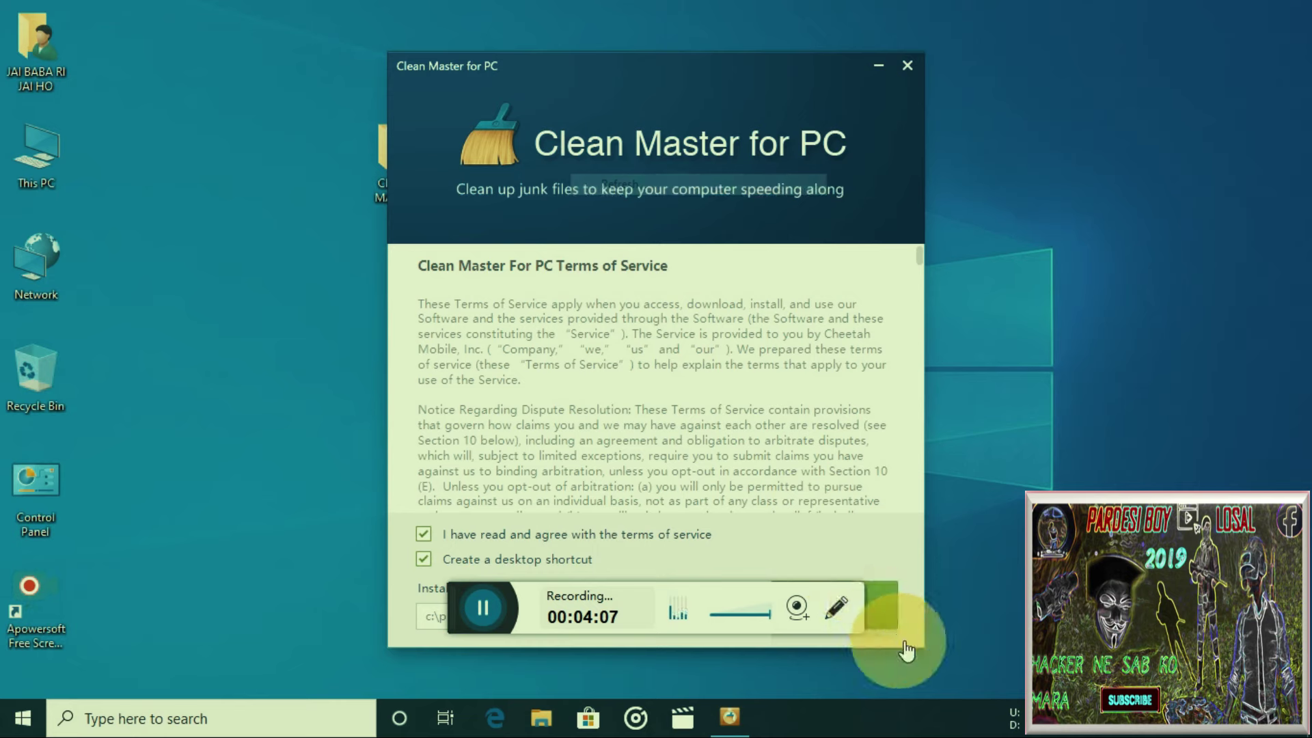
pyautogui.click(878, 609)
pyautogui.rightClick(338, 274)
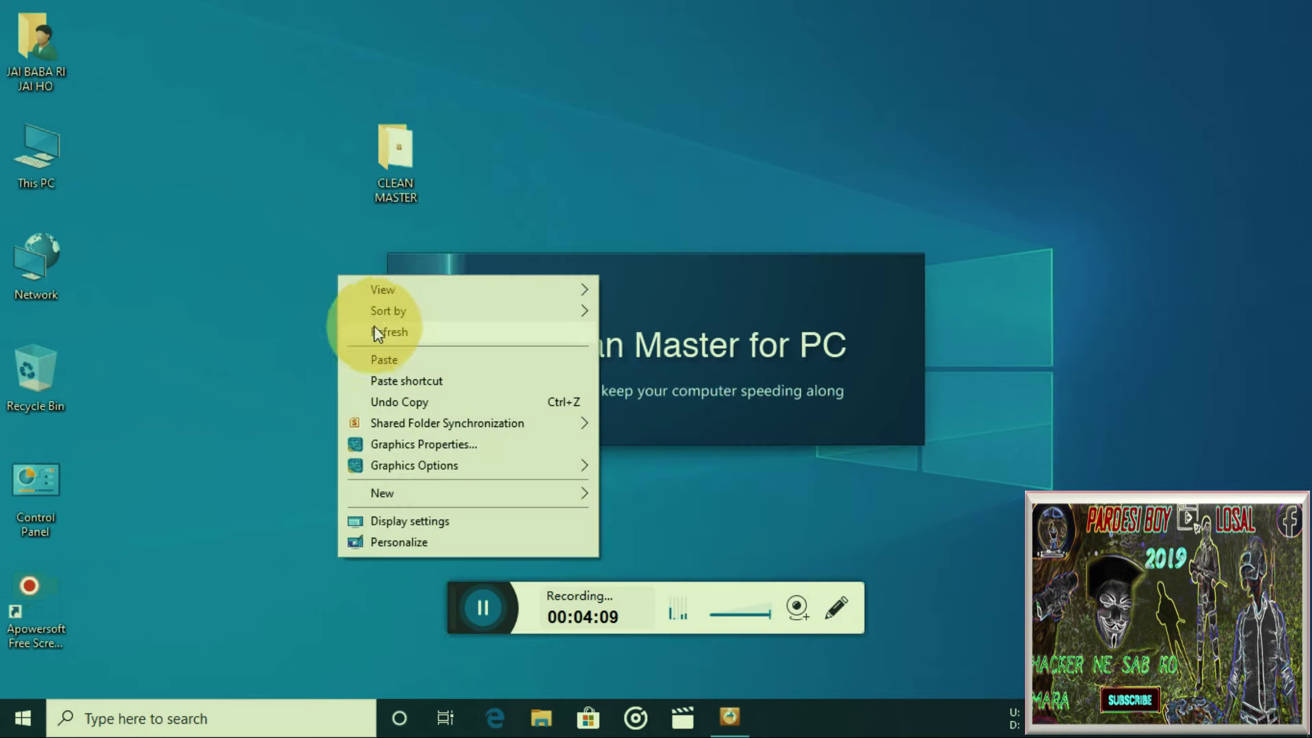
pyautogui.click(374, 327)
pyautogui.rightClick(304, 279)
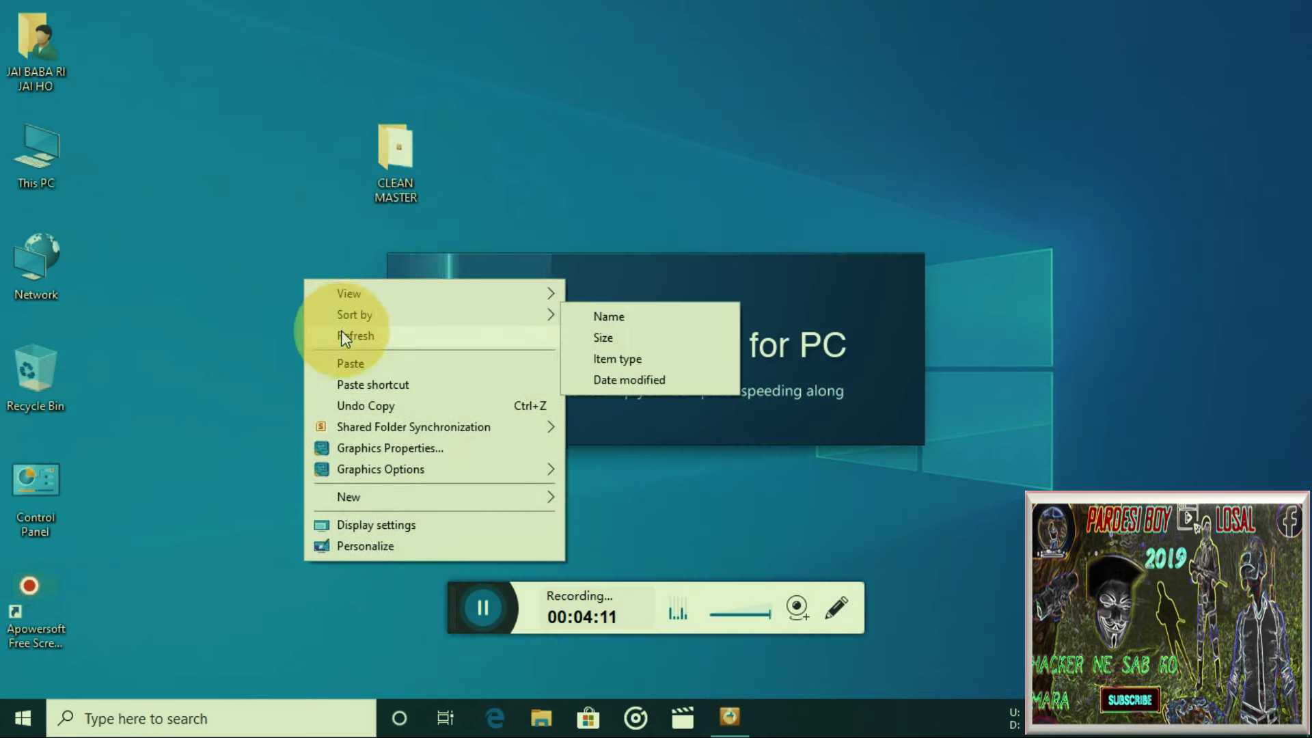
pyautogui.click(342, 330)
pyautogui.moveTo(278, 88); pyautogui.dragTo(436, 206)
pyautogui.rightClick(268, 130)
pyautogui.click(299, 181)
pyautogui.rightClick(302, 183)
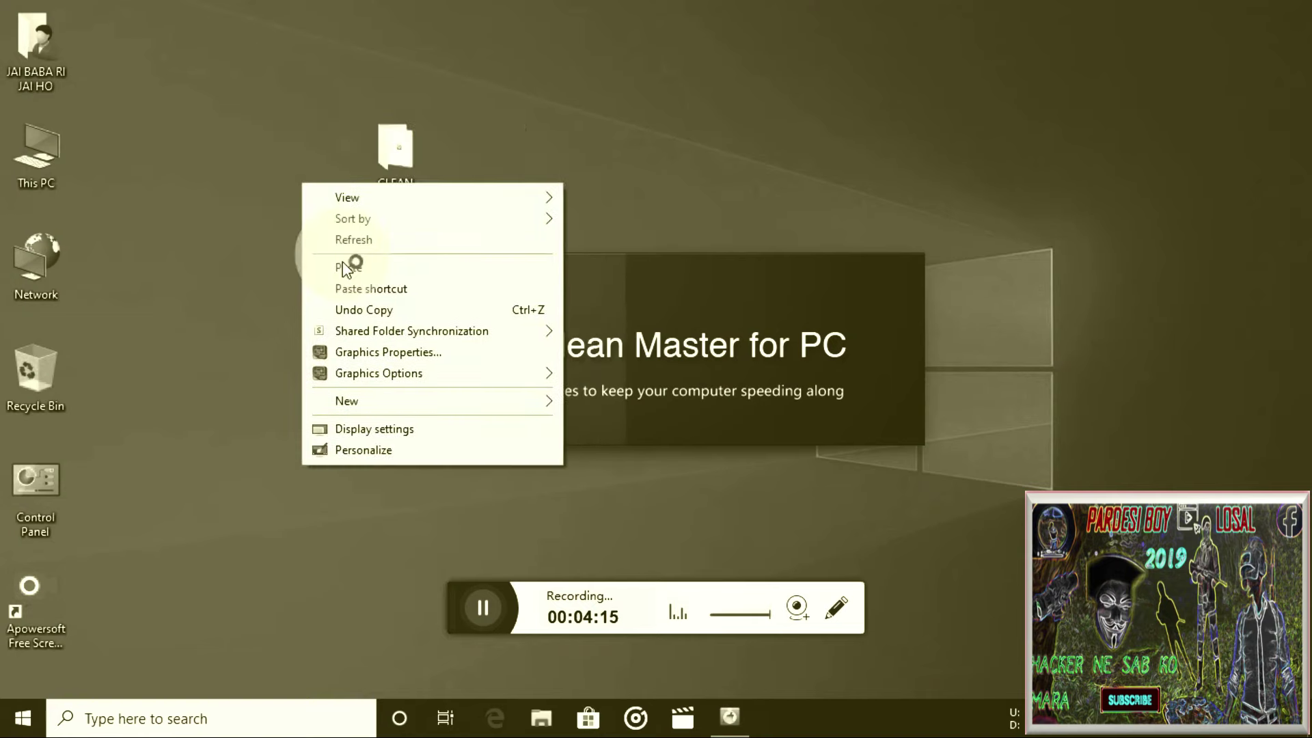
pyautogui.click(350, 240)
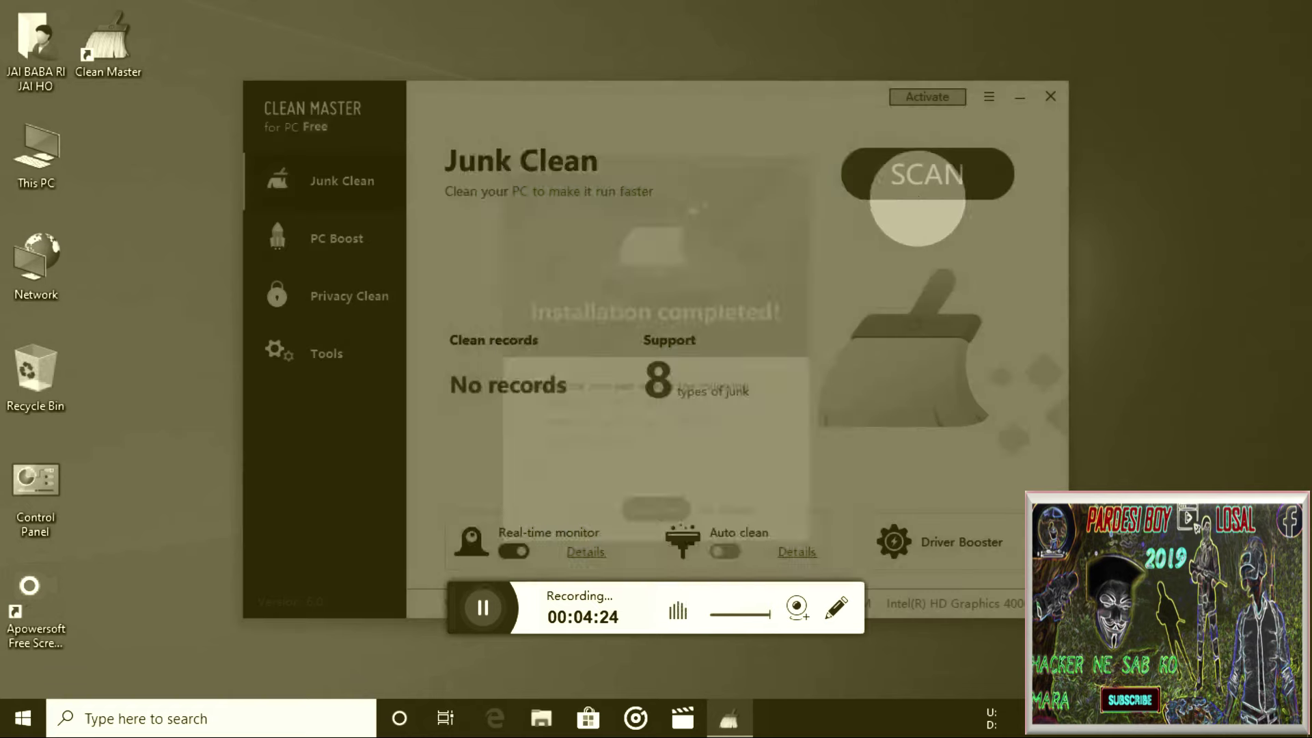
# Start scans in the Junk Clean, PC Boost and Privacy Clean sections of Clean Master.
pyautogui.click(858, 158)
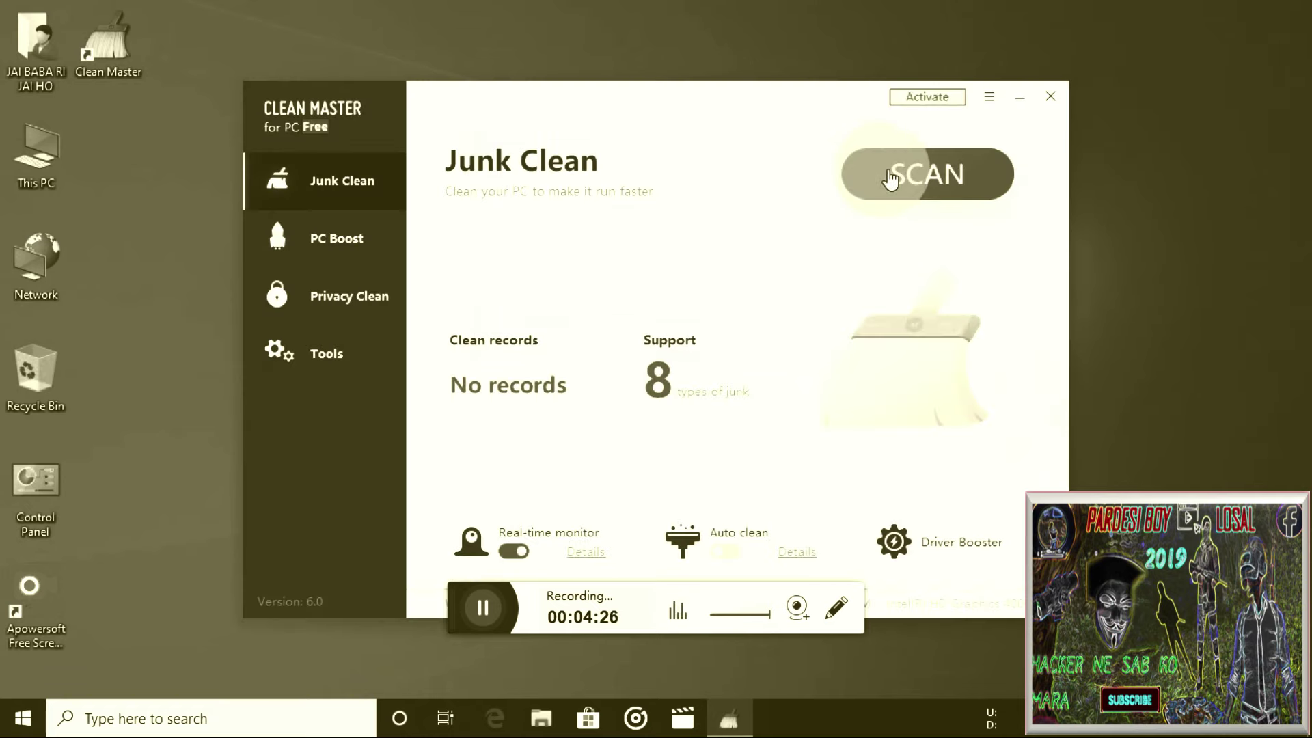
pyautogui.click(891, 179)
pyautogui.click(400, 240)
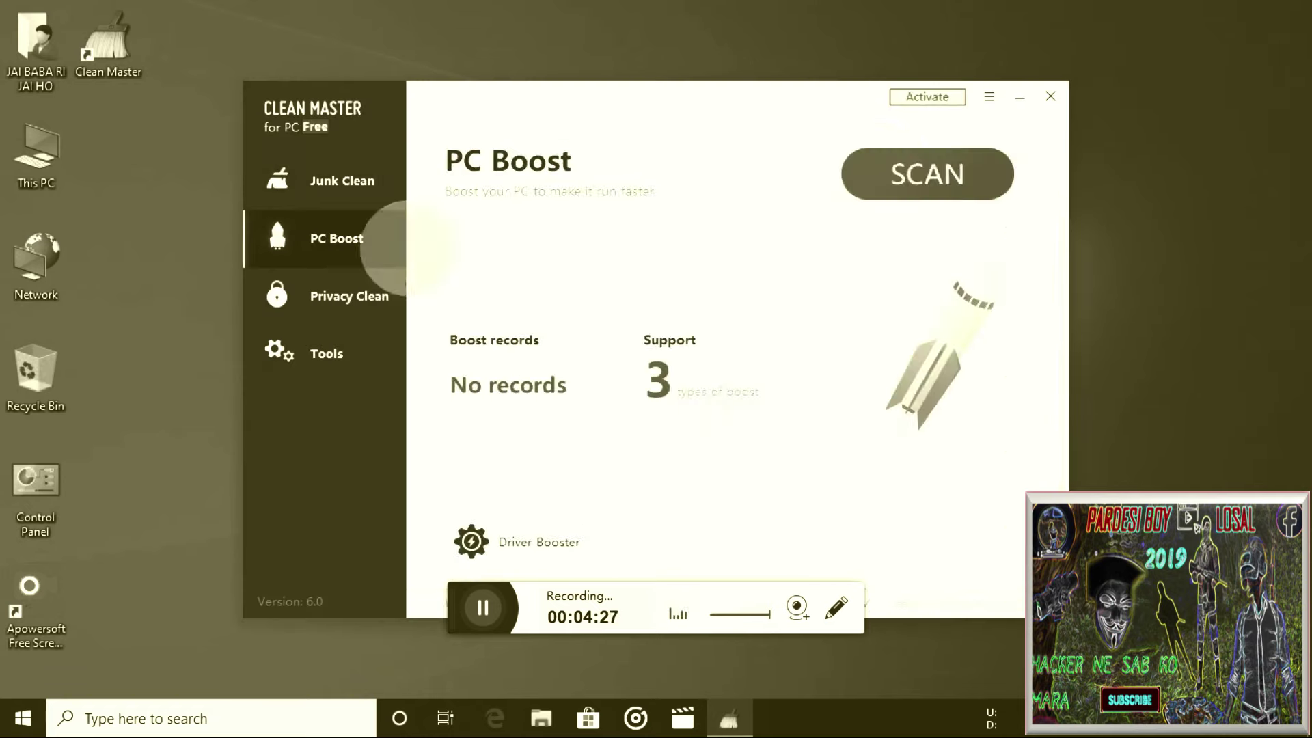
pyautogui.click(979, 203)
pyautogui.click(402, 308)
pyautogui.click(975, 197)
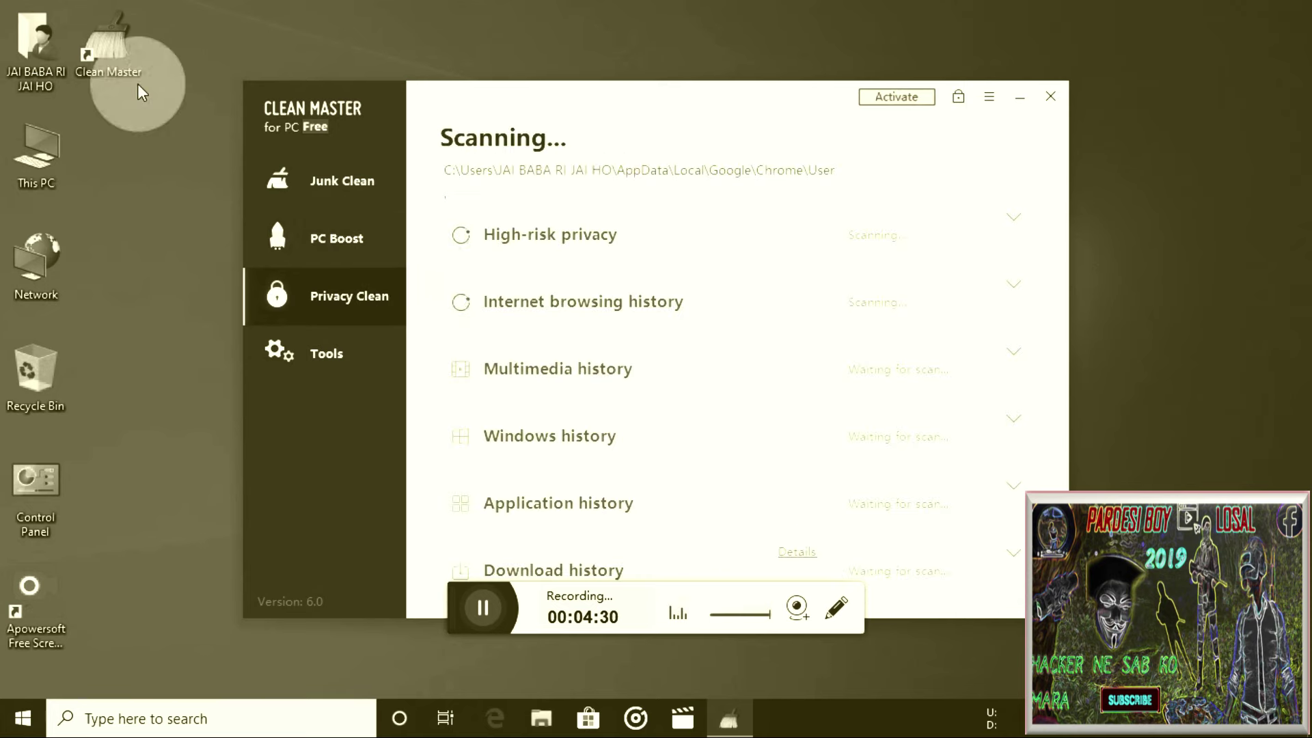
pyautogui.rightClick(129, 140)
pyautogui.click(198, 197)
pyautogui.rightClick(114, 155)
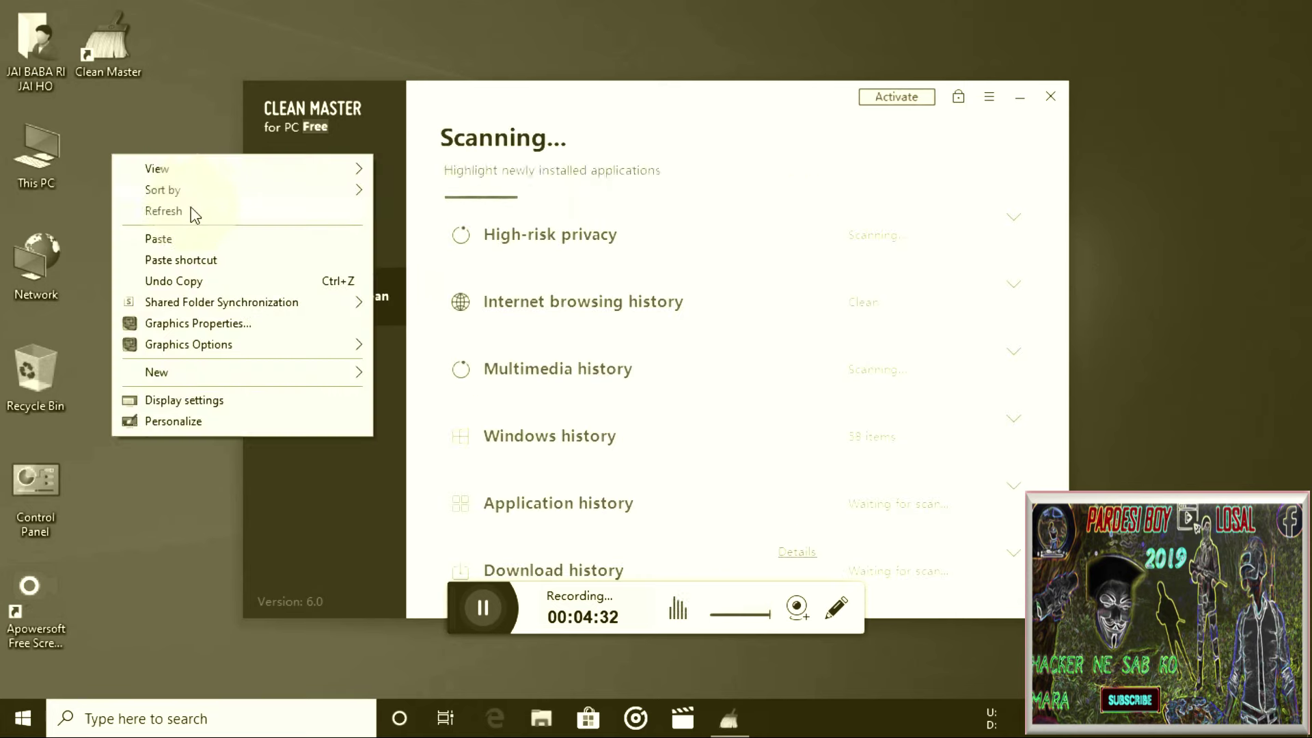
pyautogui.click(178, 204)
pyautogui.rightClick(177, 203)
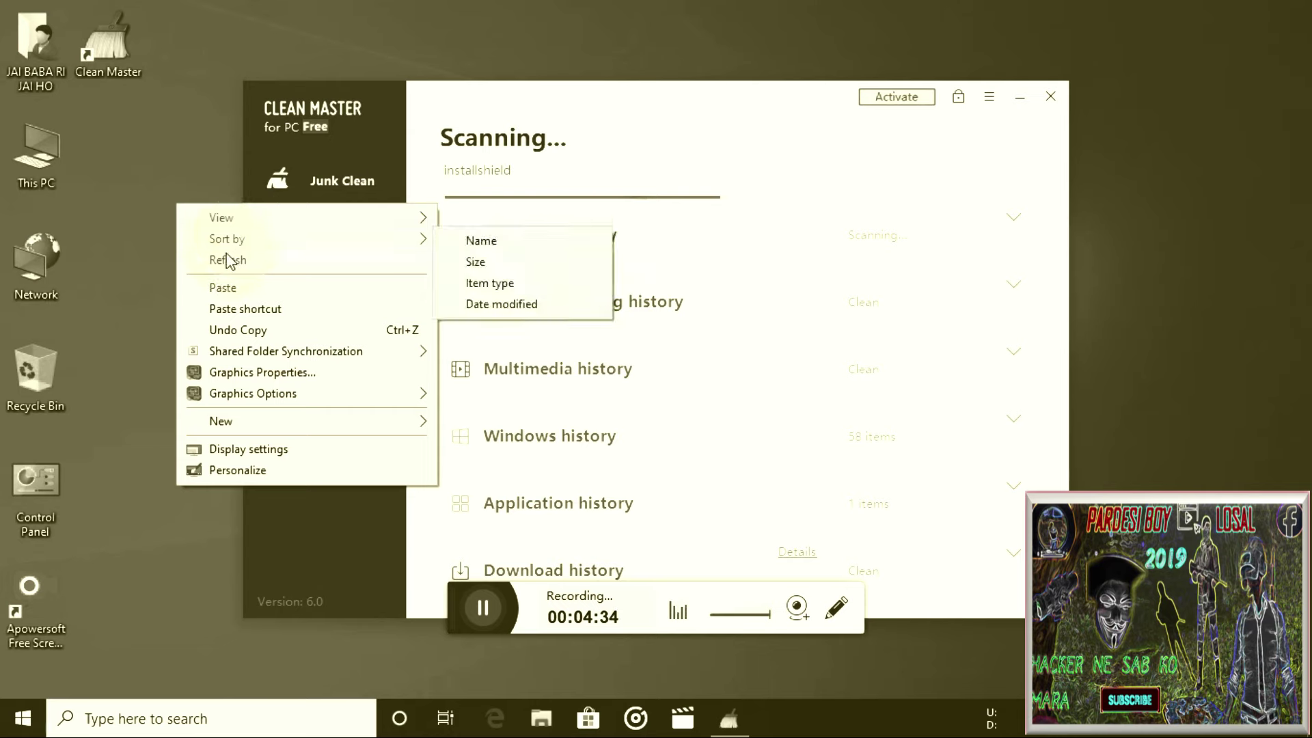
pyautogui.click(228, 261)
pyautogui.rightClick(200, 194)
pyautogui.click(236, 251)
pyautogui.rightClick(153, 165)
pyautogui.click(244, 231)
pyautogui.rightClick(182, 167)
pyautogui.click(233, 224)
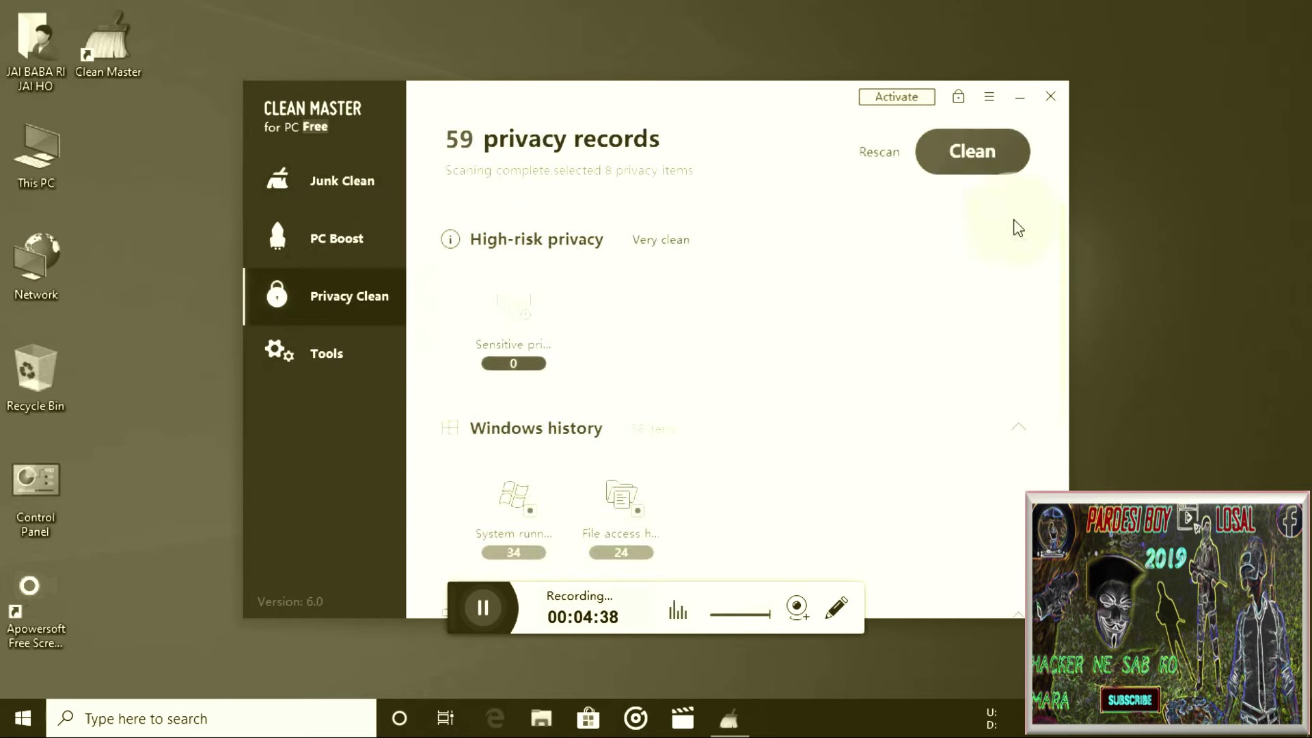
# Clean the selected privacy records, skip setting a privacy password, and start another Privacy Clean scan.
pyautogui.click(995, 153)
pyautogui.click(390, 246)
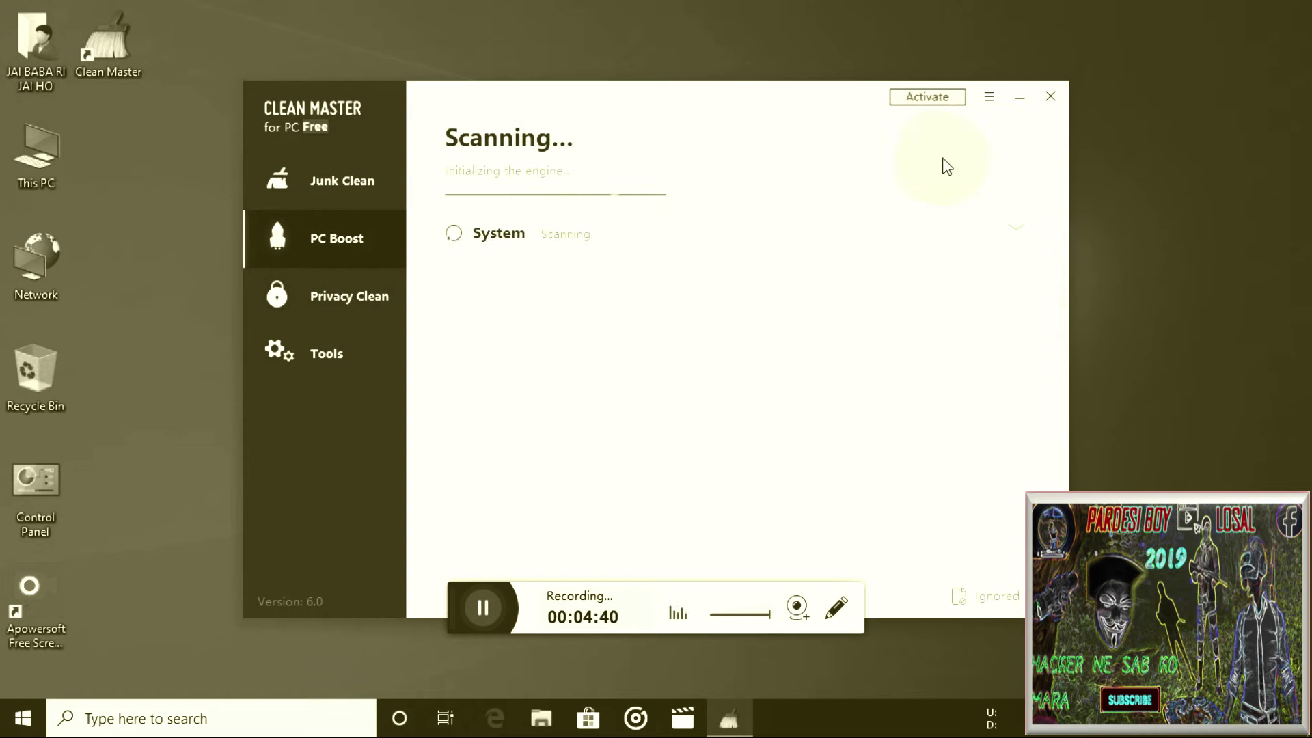
pyautogui.click(322, 177)
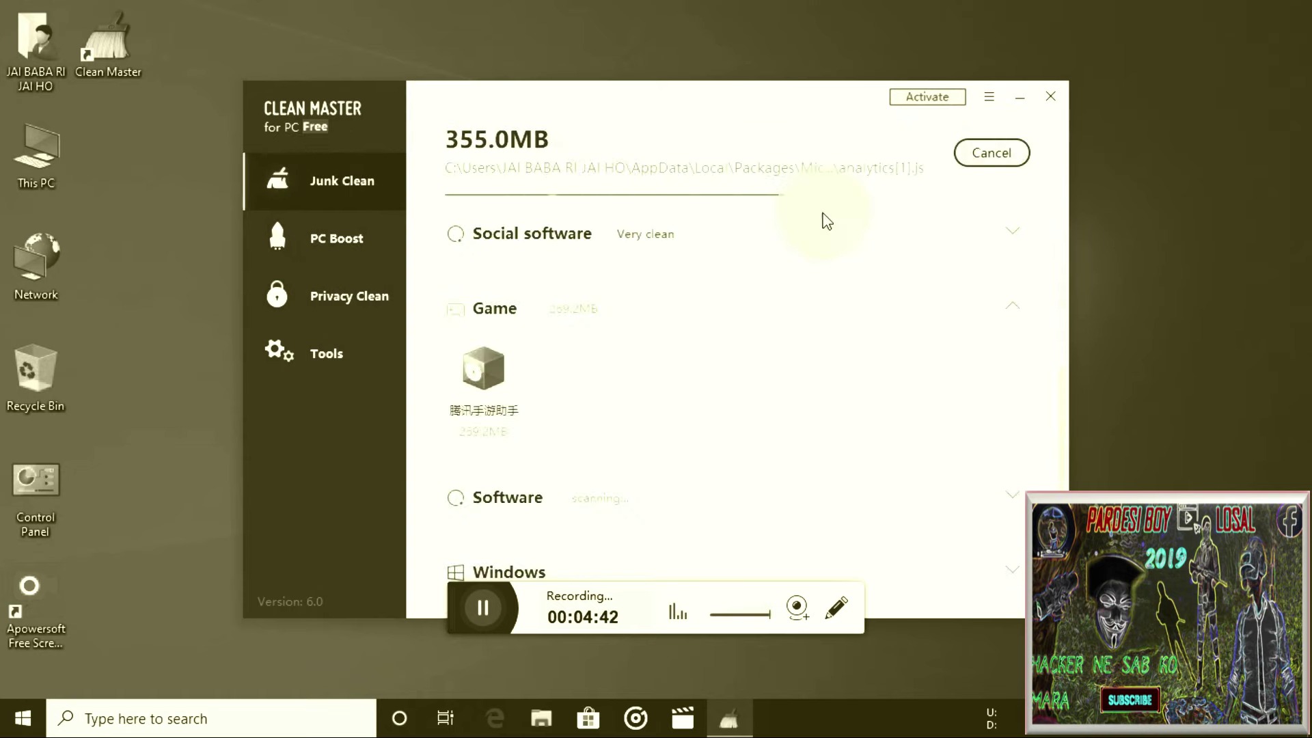
pyautogui.click(295, 294)
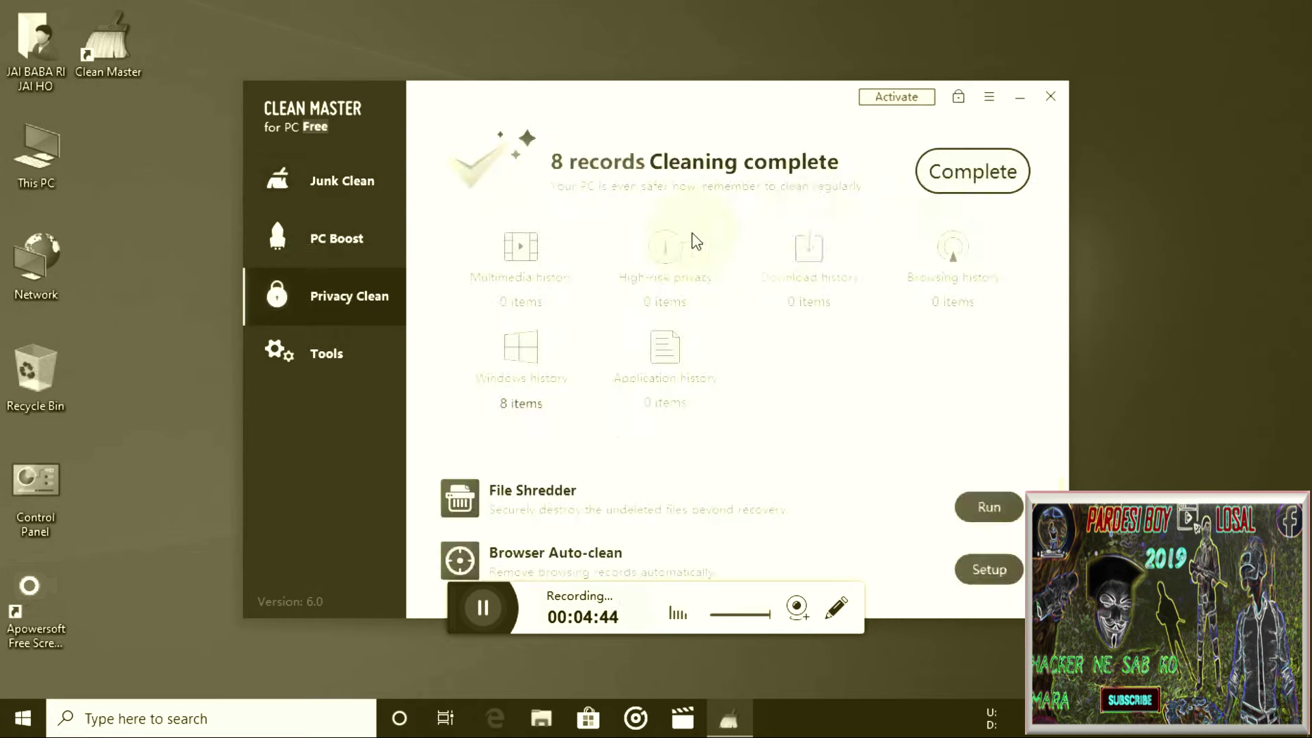
pyautogui.click(970, 195)
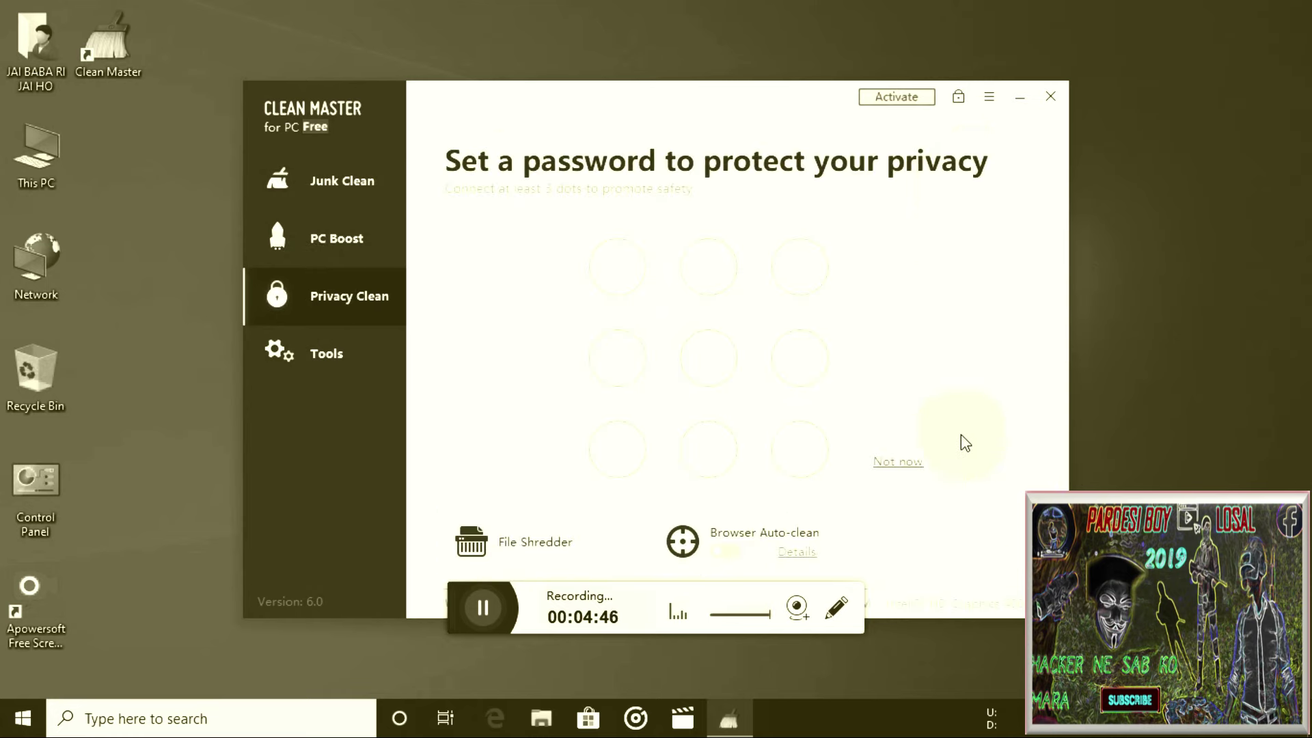
pyautogui.click(886, 456)
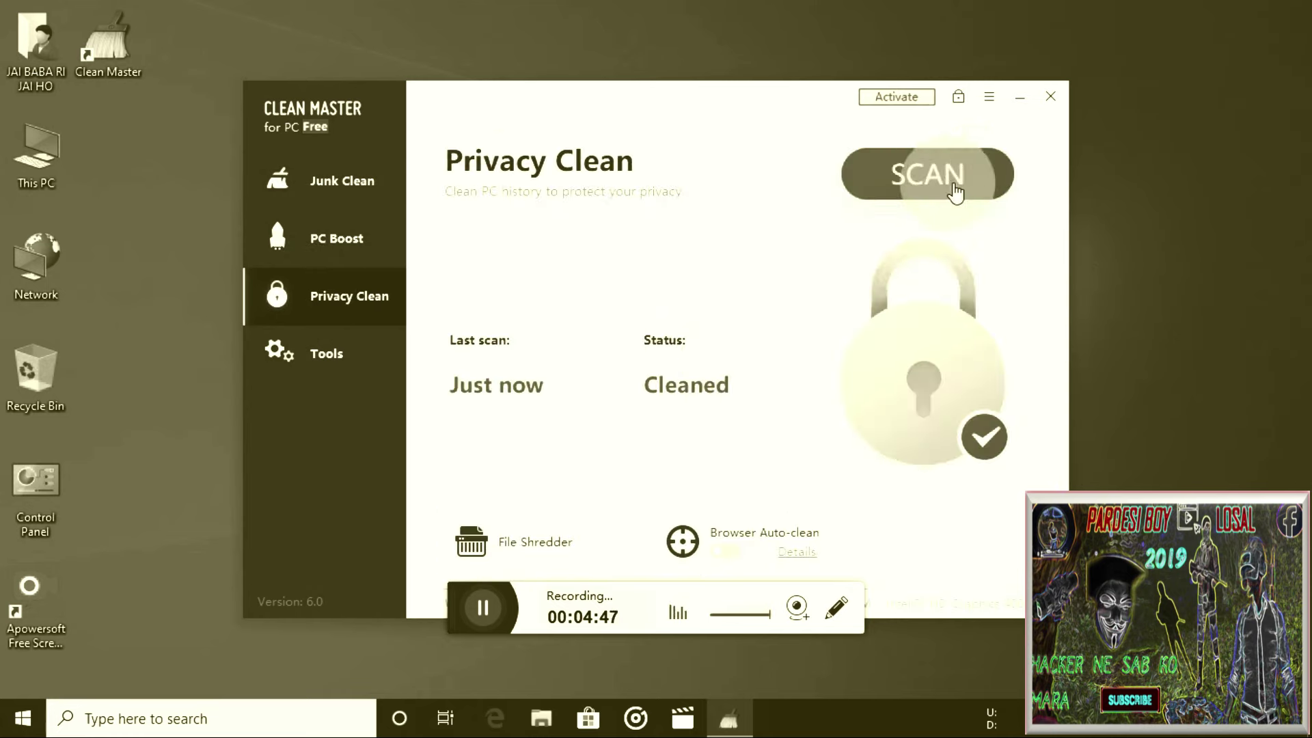
pyautogui.click(929, 171)
# Boost the preselected network and system settings items found by the PC Boost scan.
pyautogui.click(383, 256)
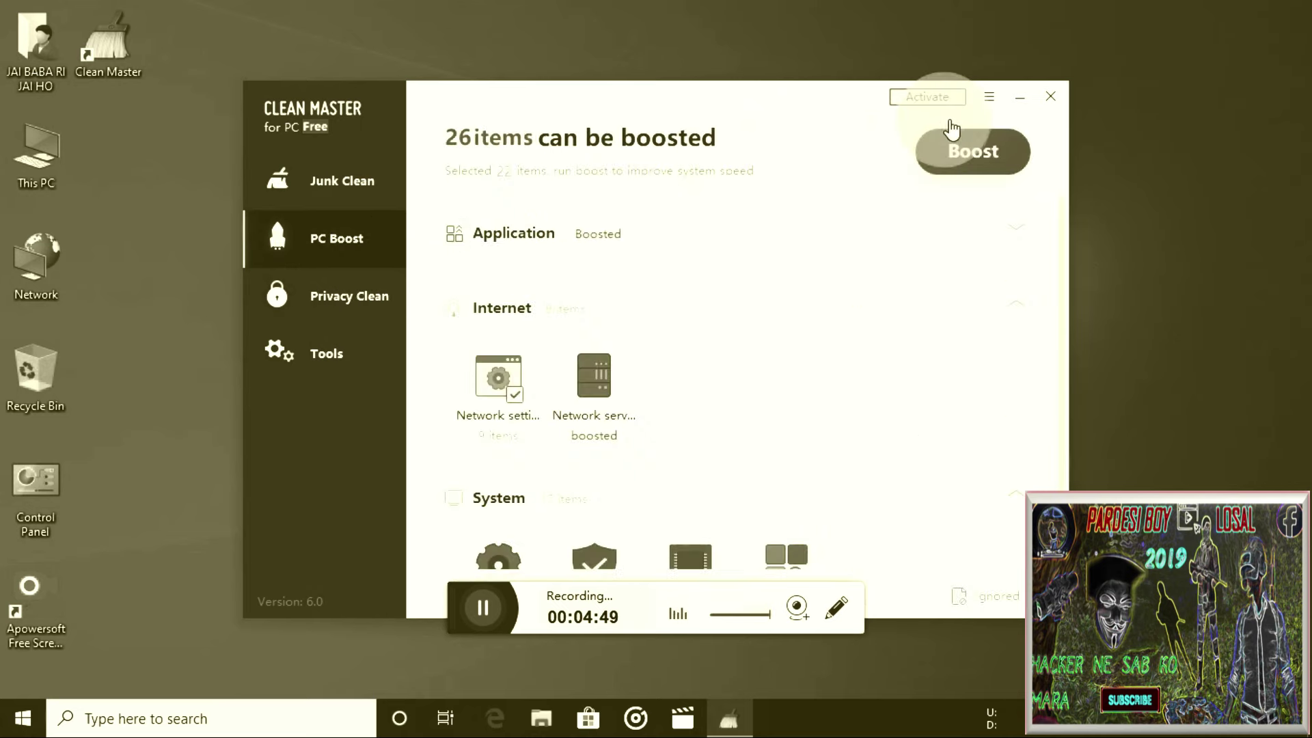
pyautogui.click(970, 146)
pyautogui.click(342, 180)
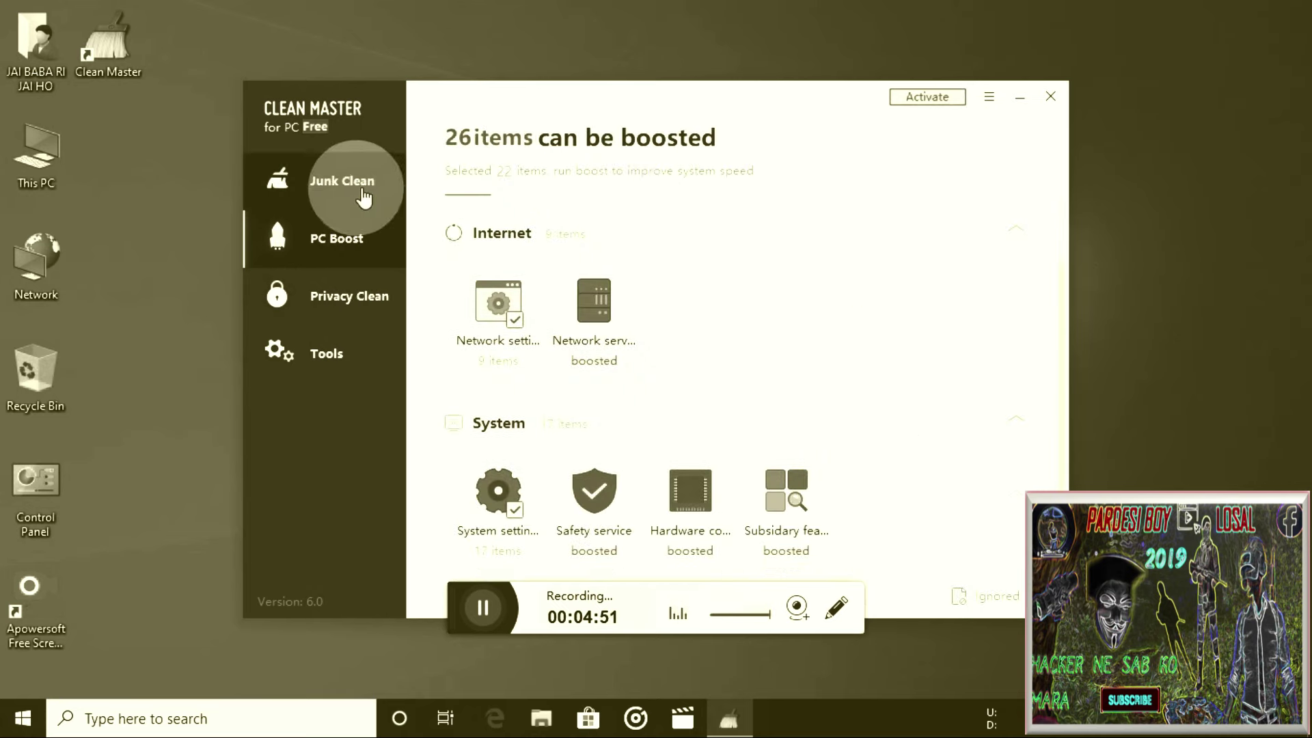
# Clean the remaining privacy records, including the system running, file access and WinRAR history.
pyautogui.click(277, 296)
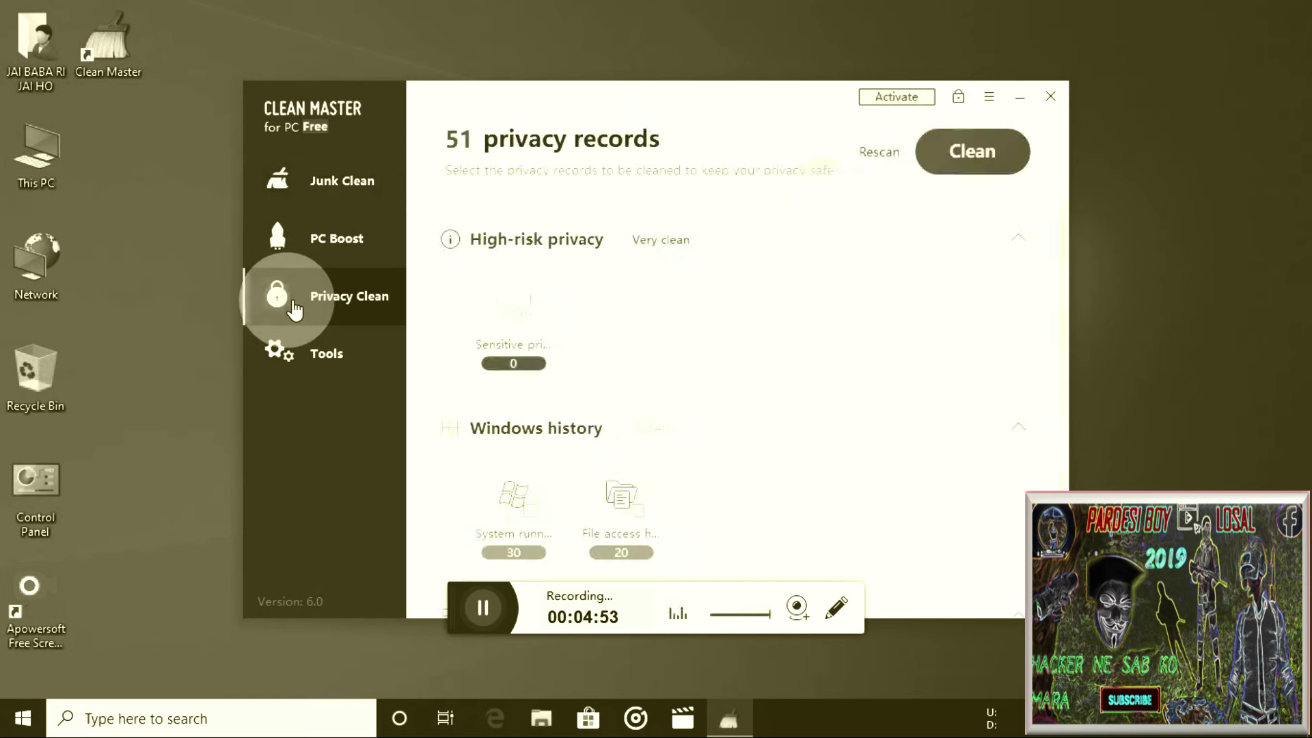
pyautogui.moveTo(545, 319)
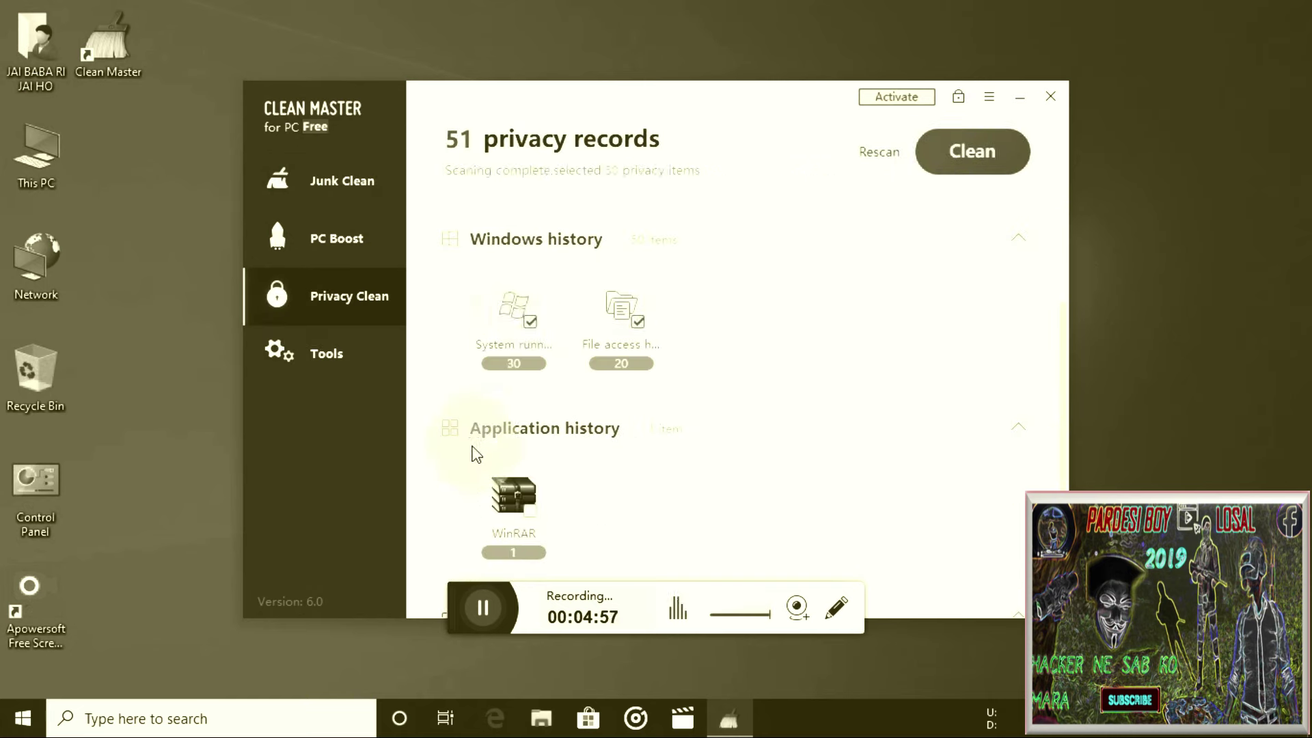
pyautogui.click(1002, 163)
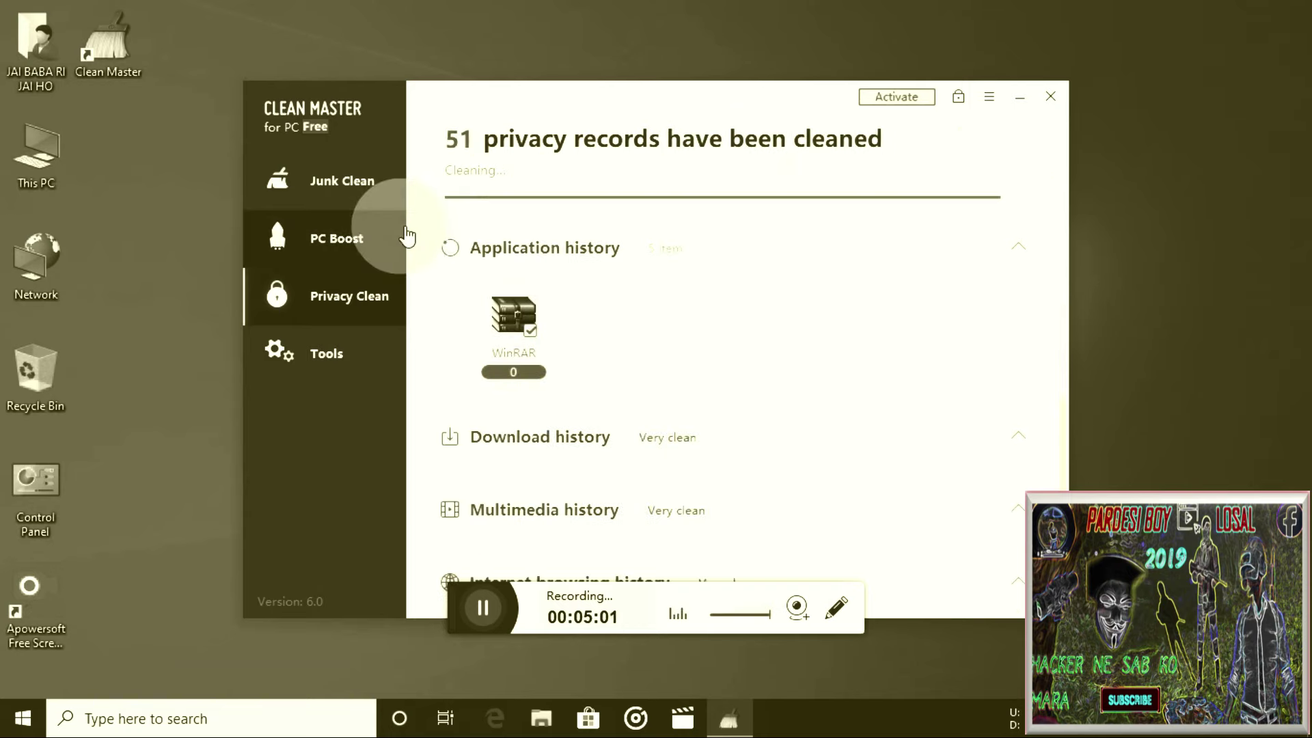
# Close the PC Boost result, start a new boost scan, and clean the junk files found in Junk Clean.
pyautogui.click(407, 236)
pyautogui.click(969, 174)
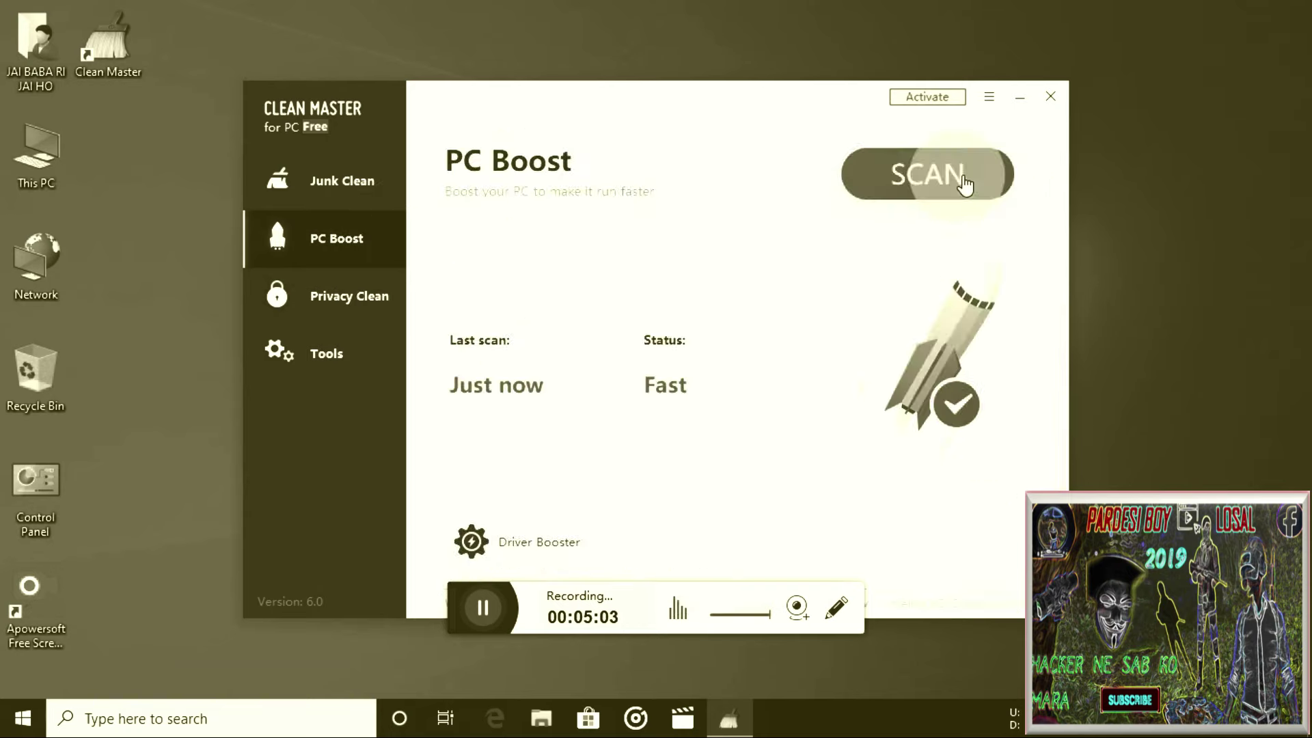
pyautogui.click(965, 183)
pyautogui.click(376, 195)
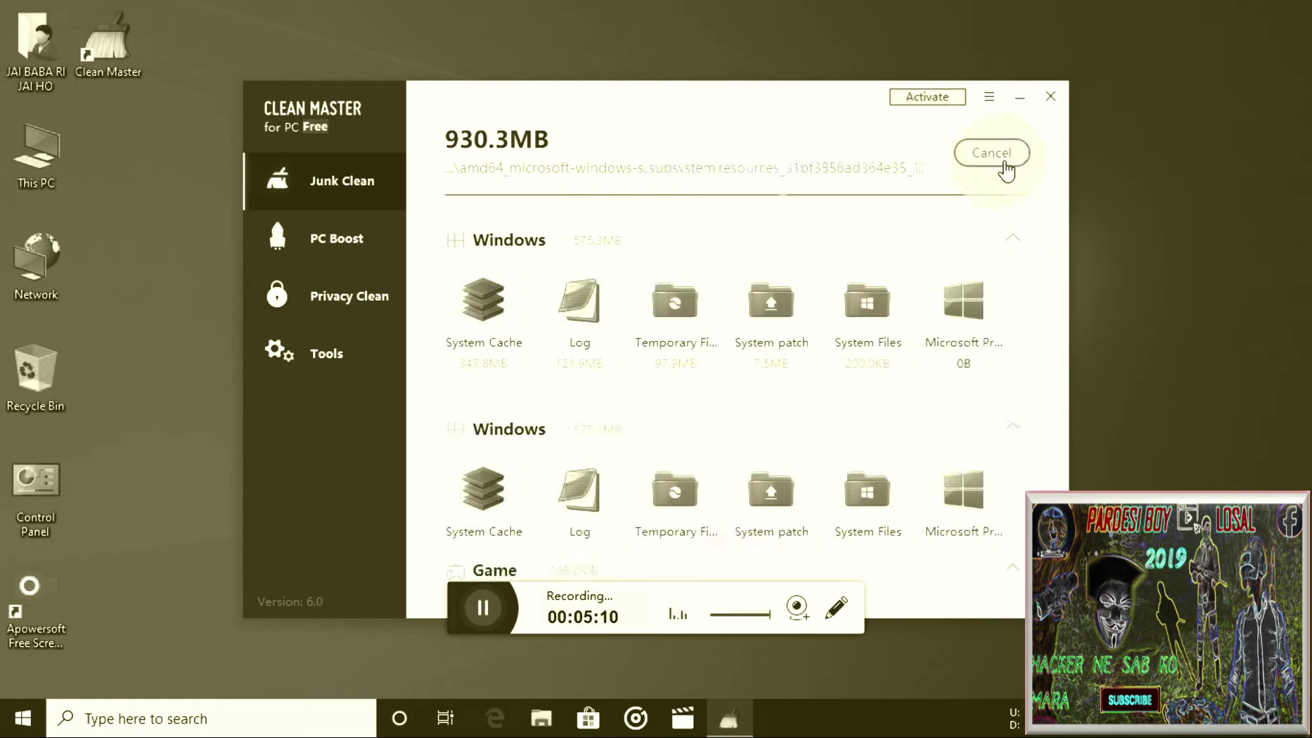
pyautogui.click(1006, 169)
# Select the remaining network settings item and all three system settings items in PC Boost, and boost them.
pyautogui.click(356, 243)
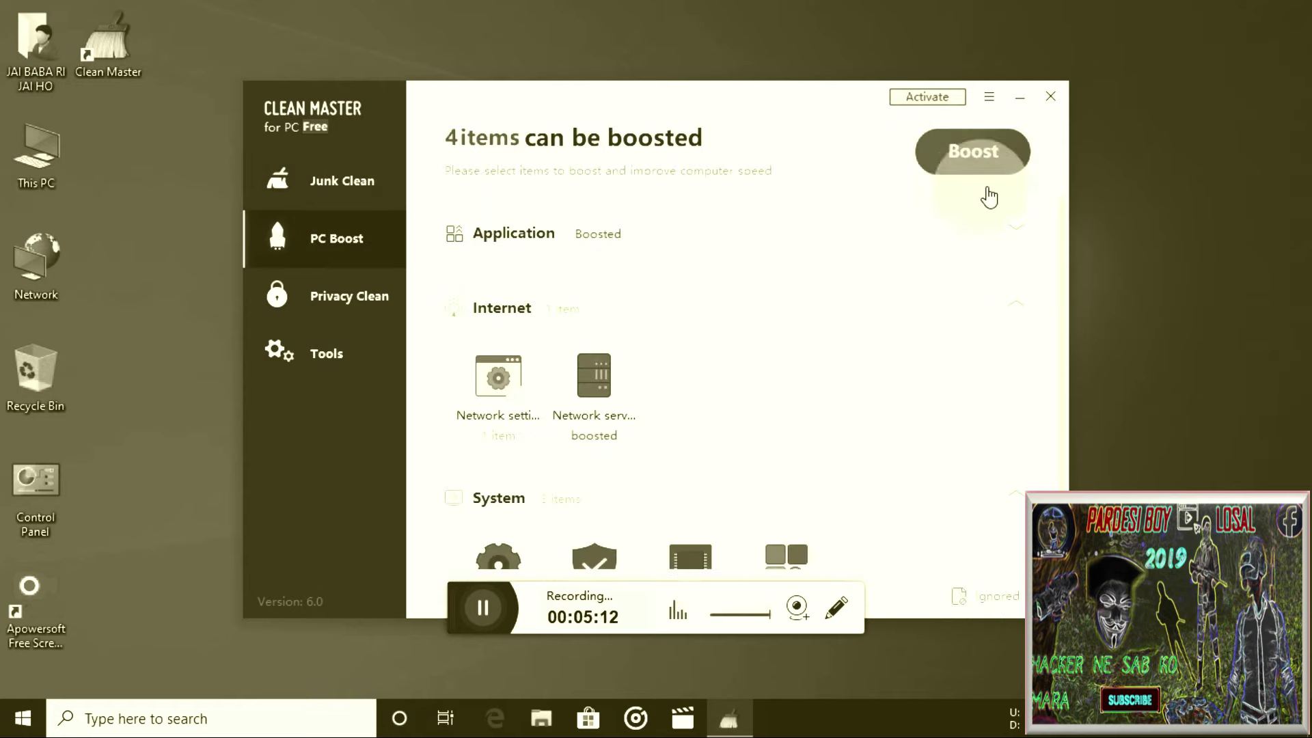
pyautogui.click(517, 400)
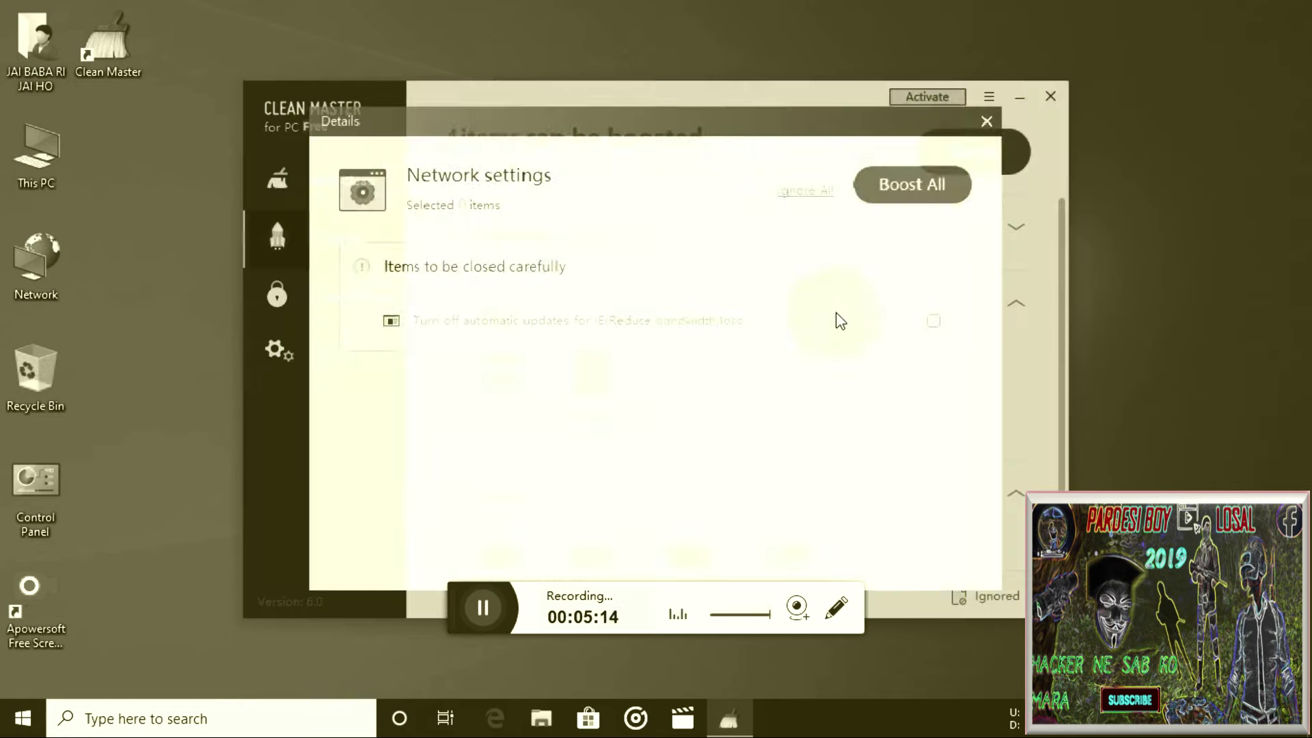
pyautogui.click(976, 129)
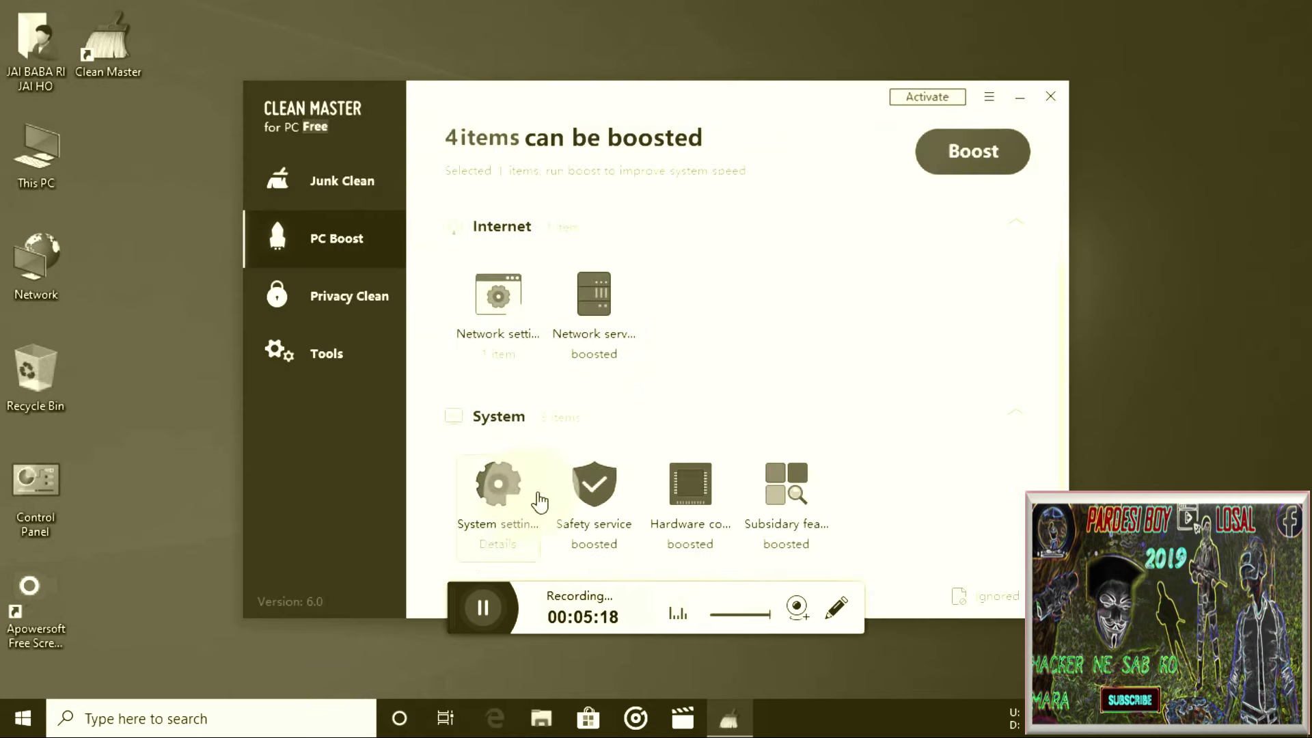
pyautogui.click(540, 502)
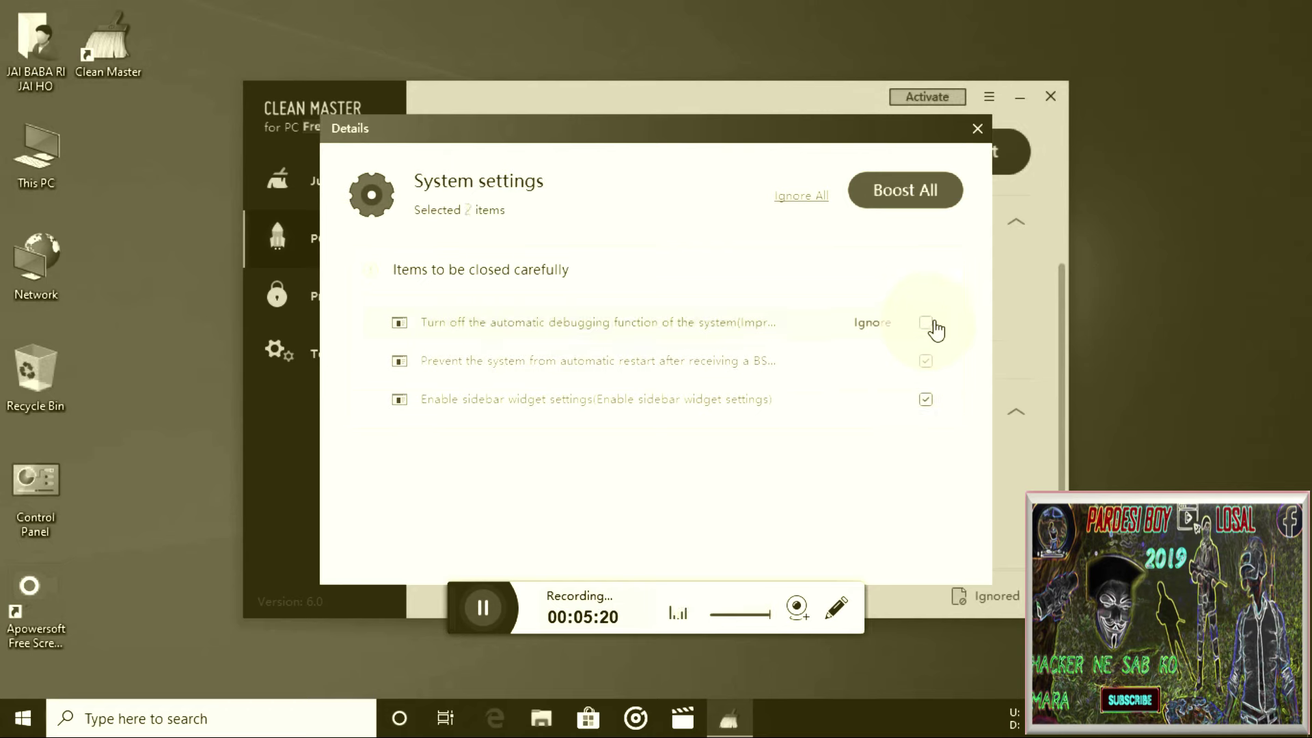
pyautogui.click(979, 129)
pyautogui.click(957, 162)
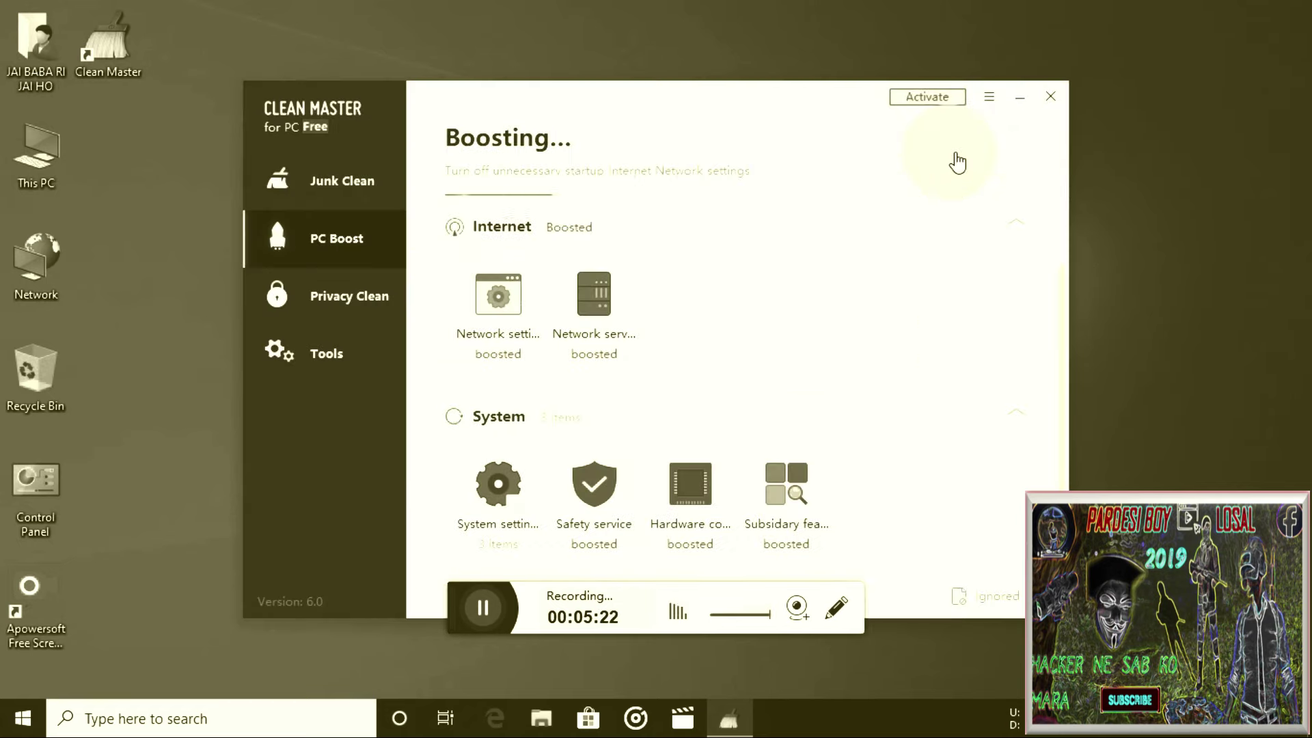
# Close the completed result pages of Privacy Clean, Junk Clean and PC Boost.
pyautogui.click(335, 296)
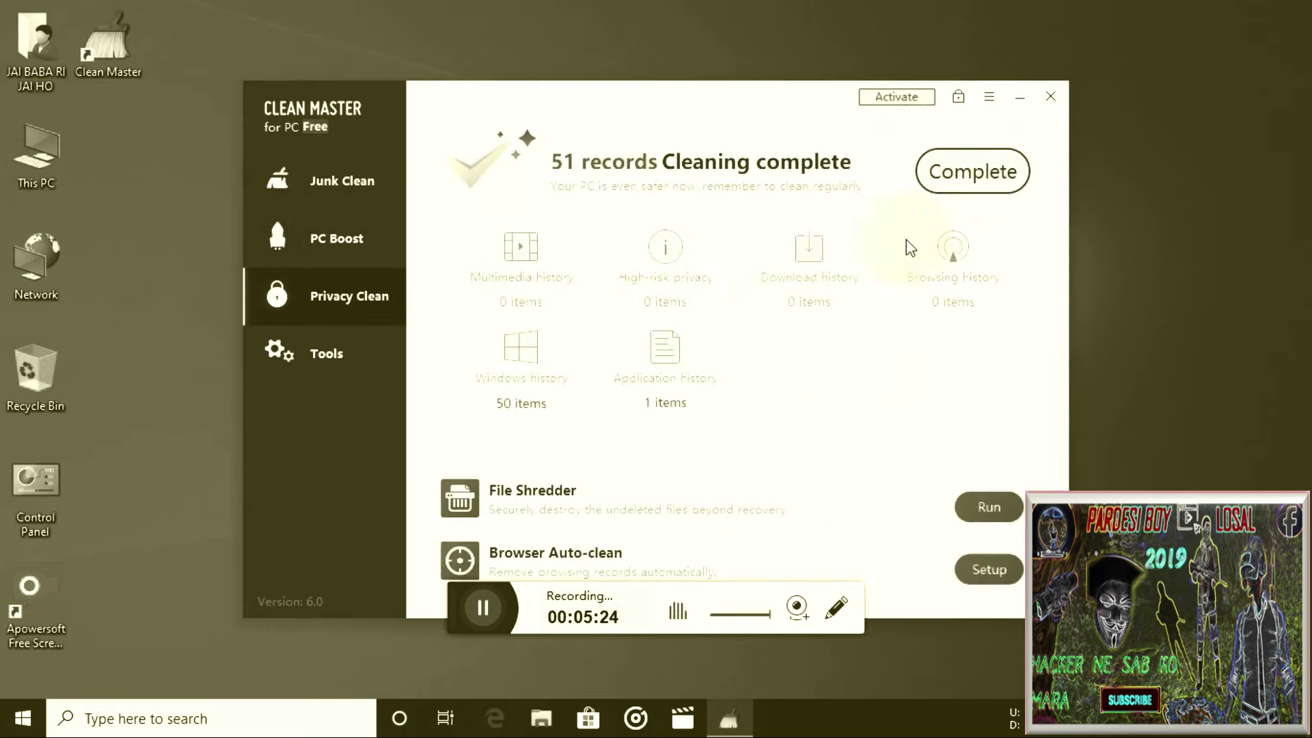
pyautogui.click(991, 186)
pyautogui.click(401, 231)
pyautogui.click(395, 198)
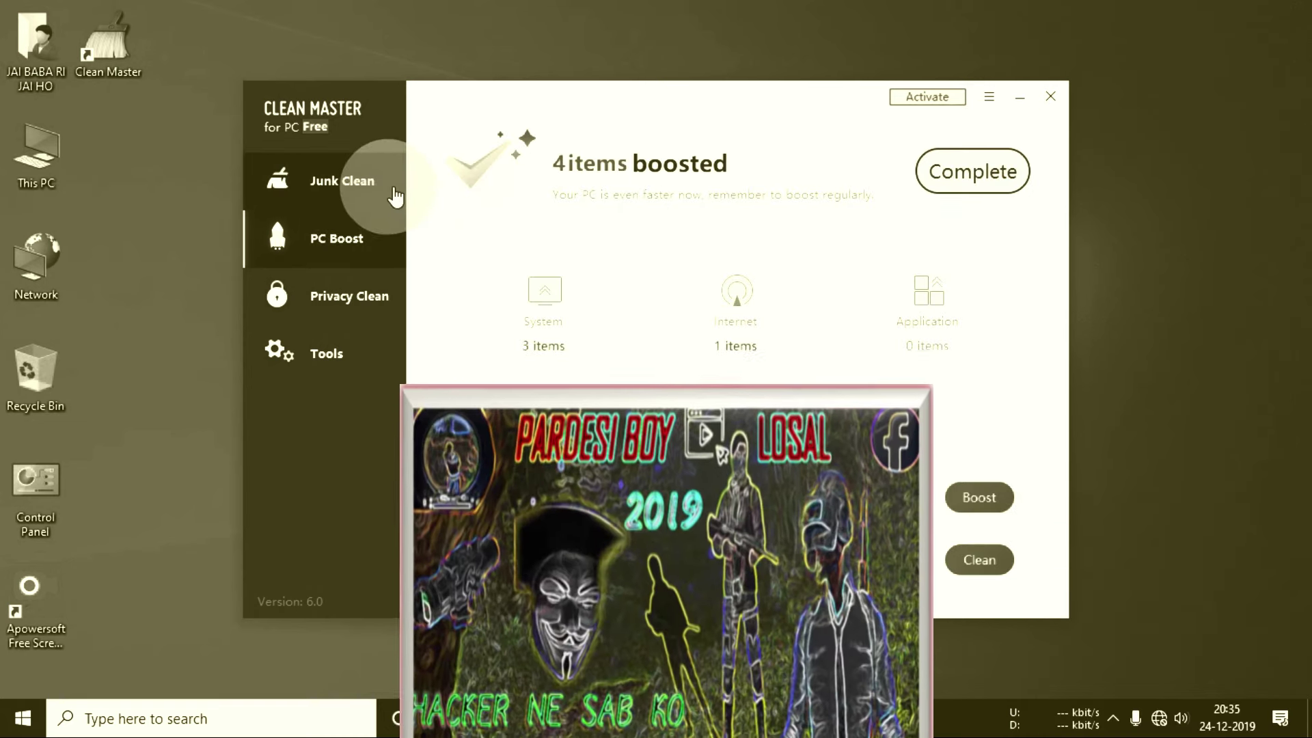
pyautogui.click(1024, 165)
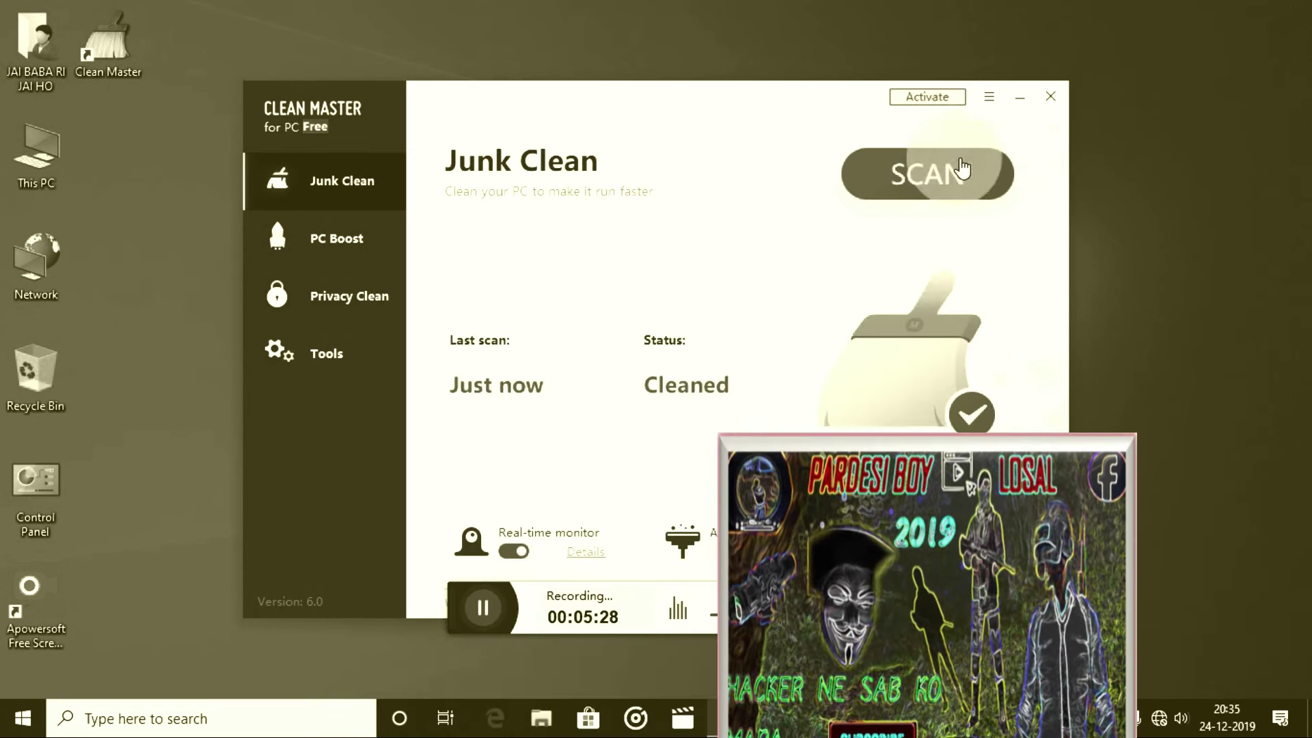
pyautogui.click(426, 244)
pyautogui.click(389, 248)
pyautogui.click(989, 178)
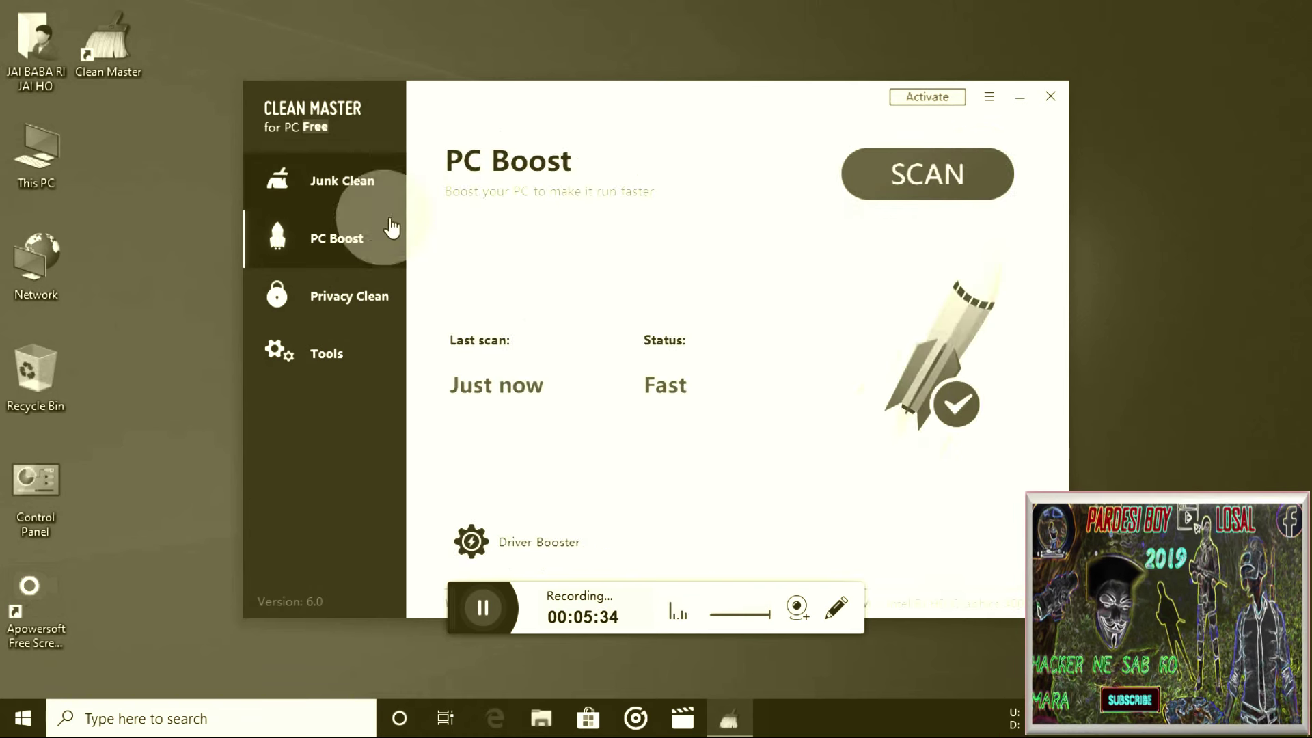
pyautogui.rightClick(189, 253)
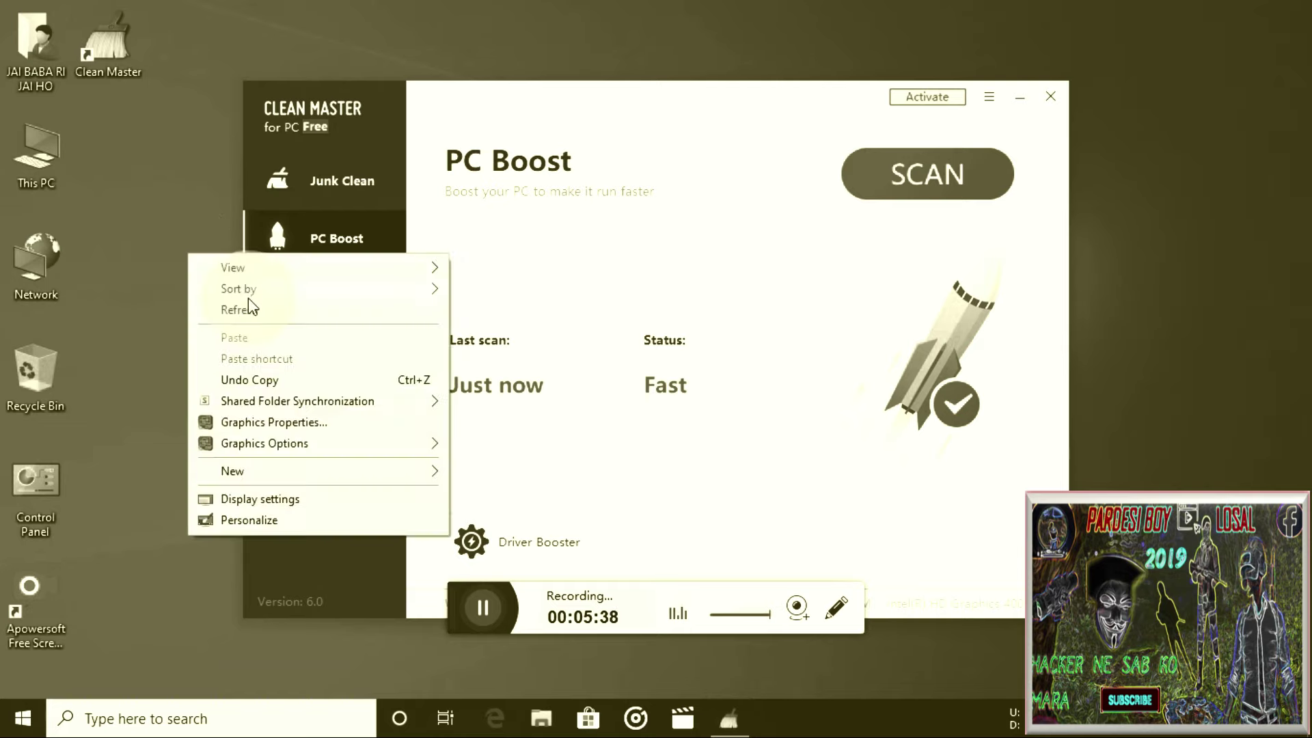
pyautogui.click(239, 308)
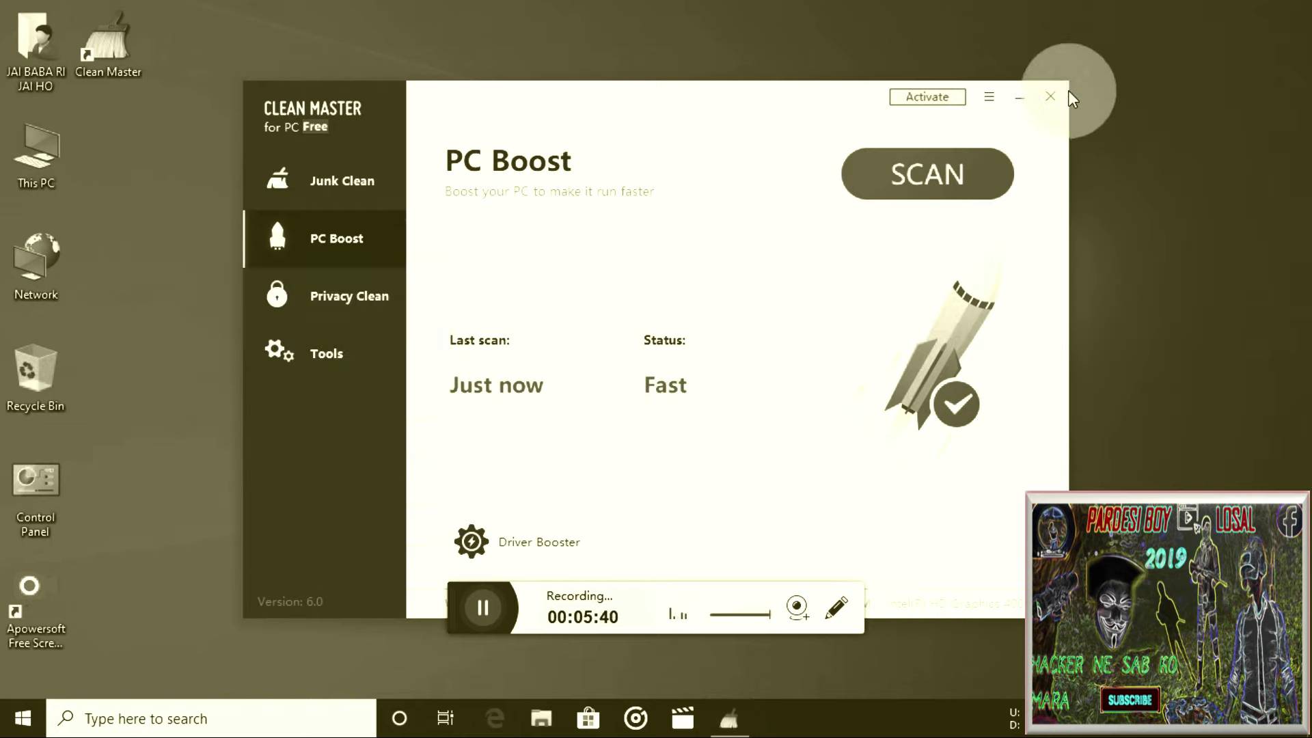